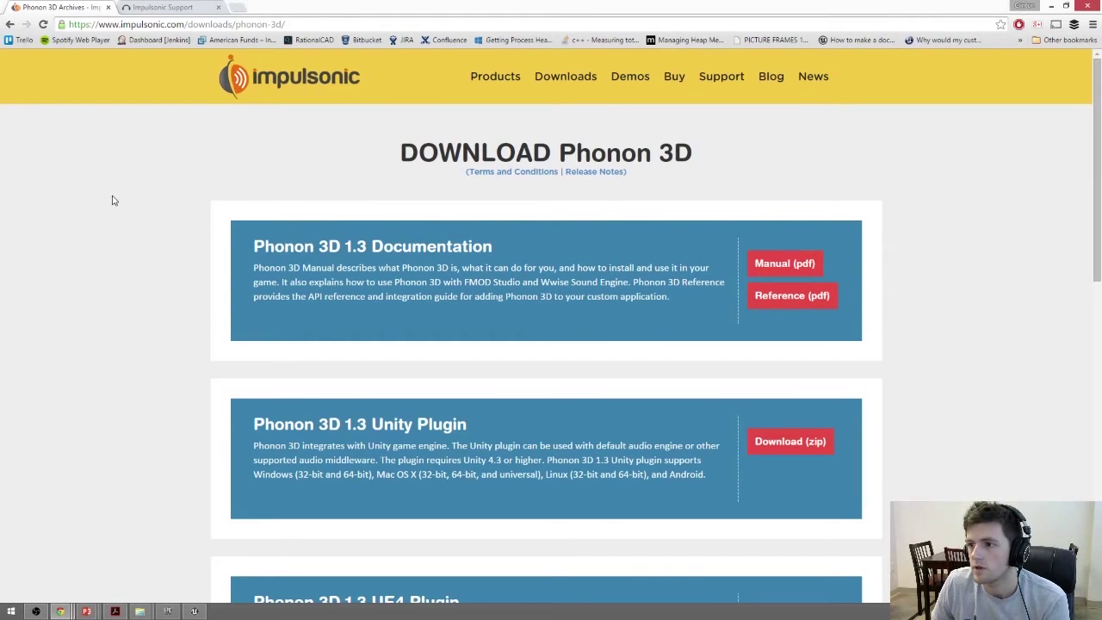
# - Find the Phonon 3D 1.3 UE4 Plugin on the downloads page and open the extracted phonon3d_ue4_1.3 folder down to its inner folder
pyautogui.scroll(-2, 118, 203)
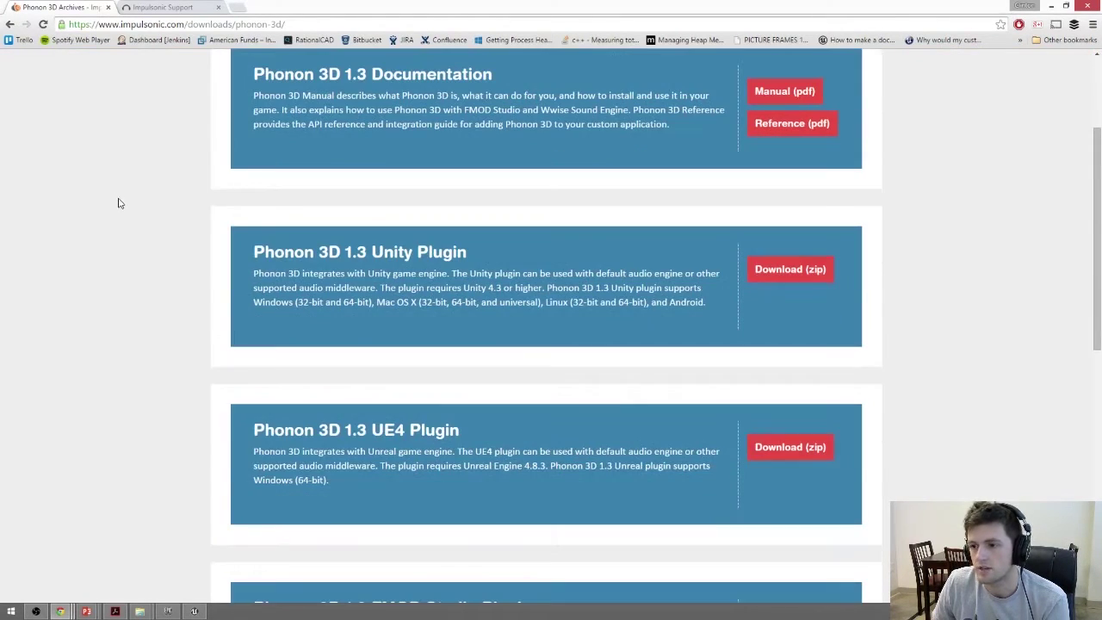
pyautogui.moveTo(252, 433); pyautogui.dragTo(494, 426)
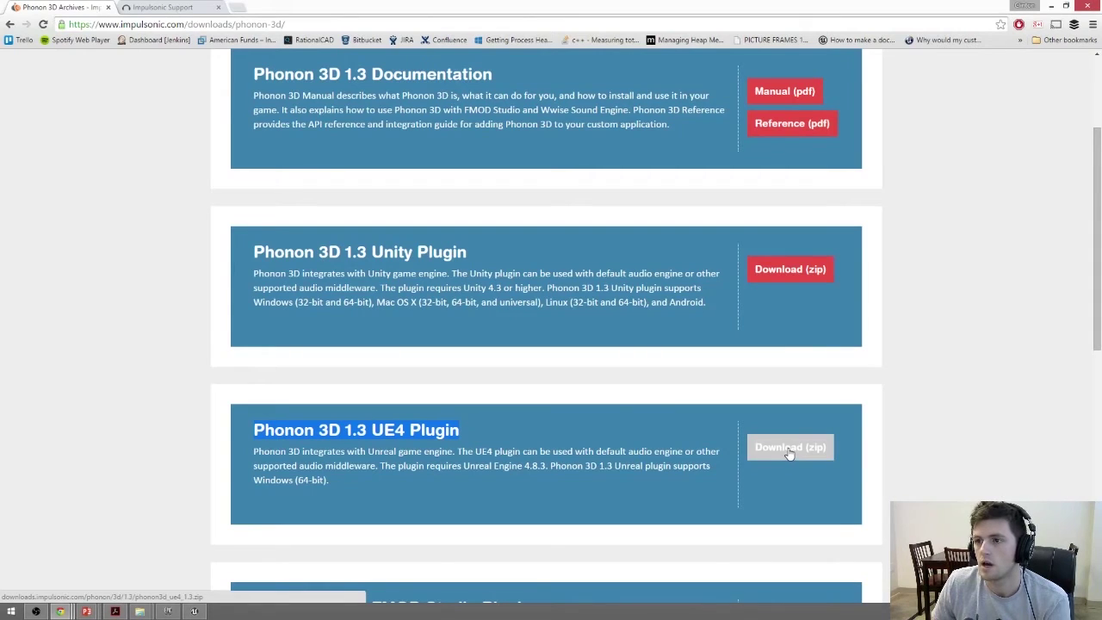
pyautogui.click(1051, 6)
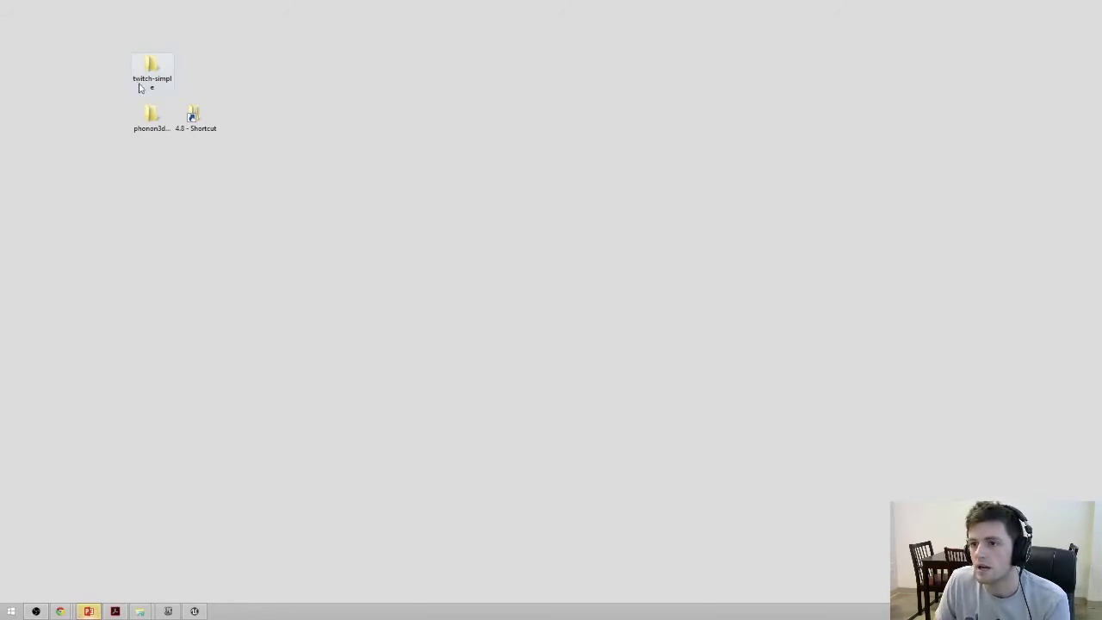
pyautogui.click(154, 113)
pyautogui.doubleClick(154, 113)
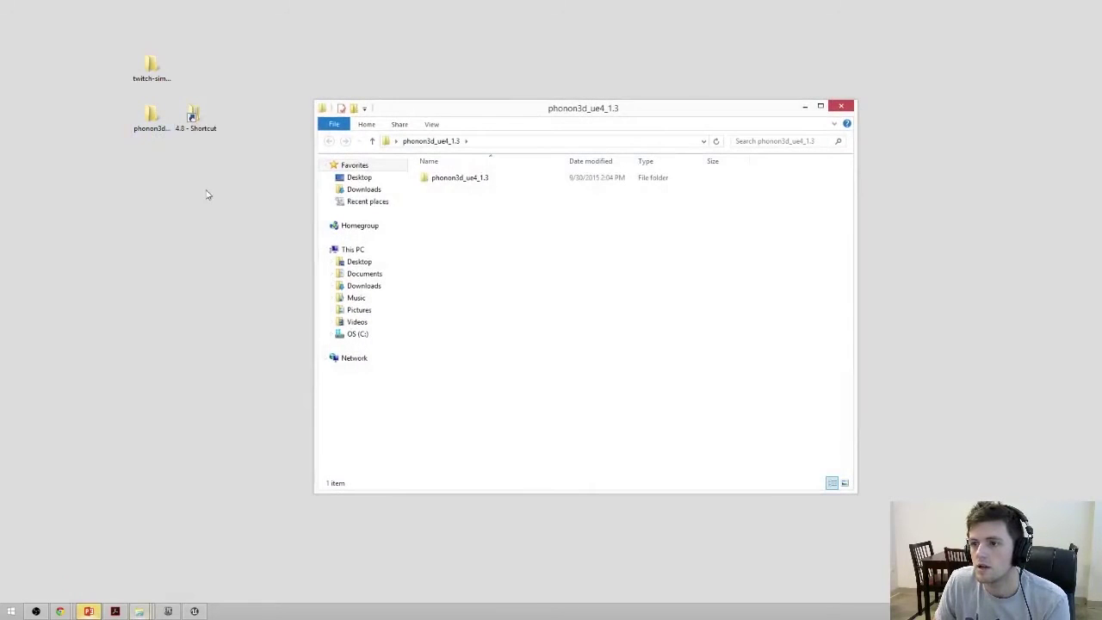
pyautogui.doubleClick(511, 184)
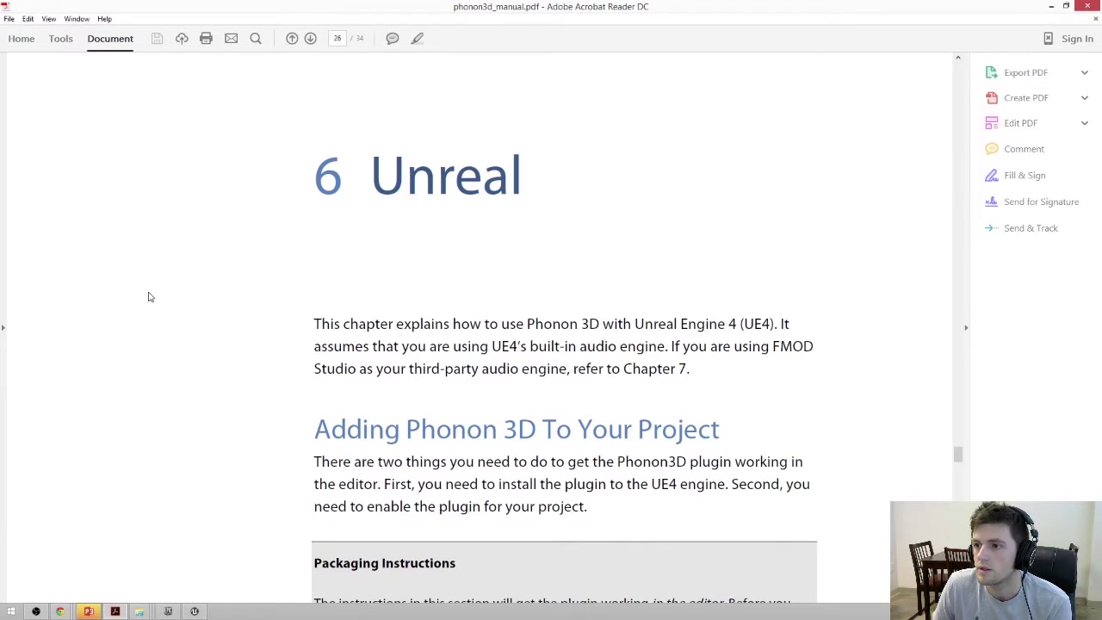
# - Read the Unreal chapter of phonon3d_manual.pdf on installing Phonon 3D to the engine
pyautogui.scroll(-3, 149, 297)
pyautogui.scroll(-3, 148, 297)
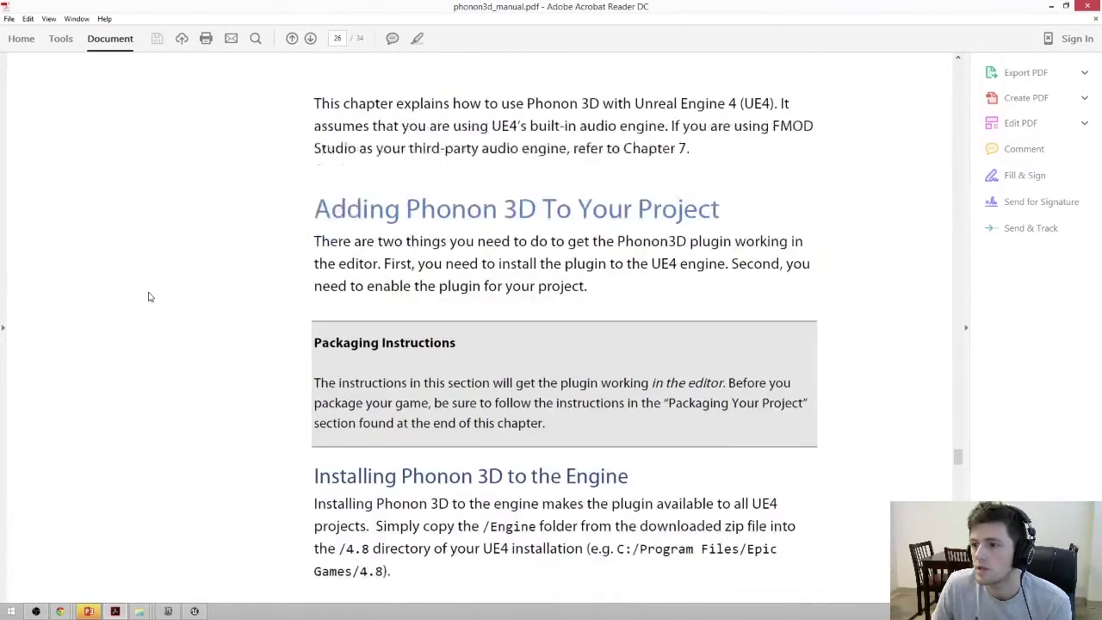
pyautogui.scroll(-4, 148, 297)
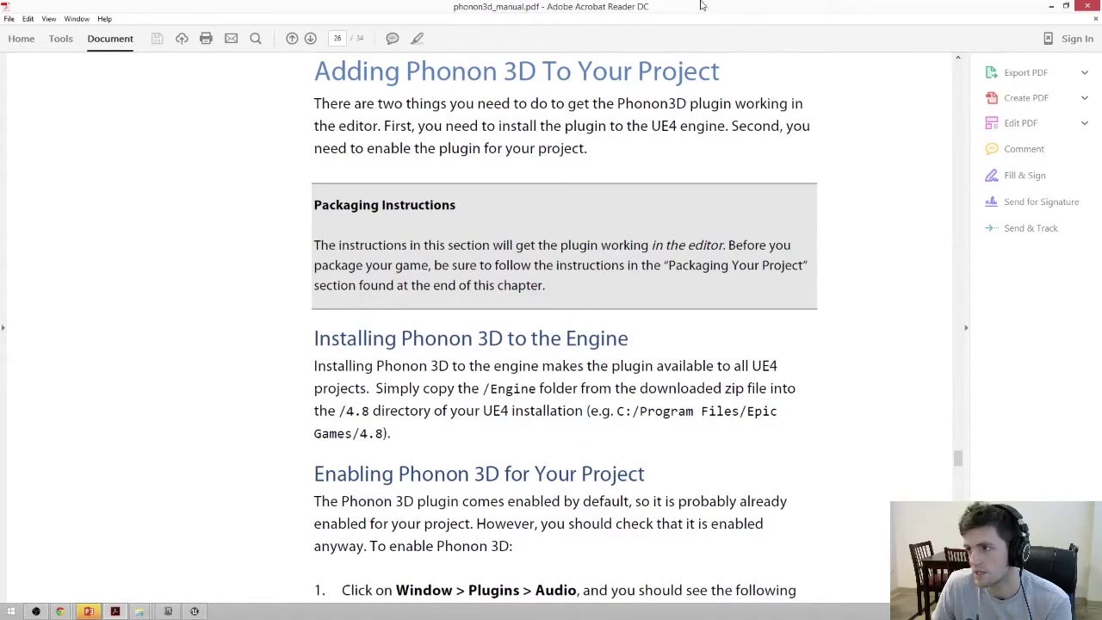
pyautogui.click(1049, 6)
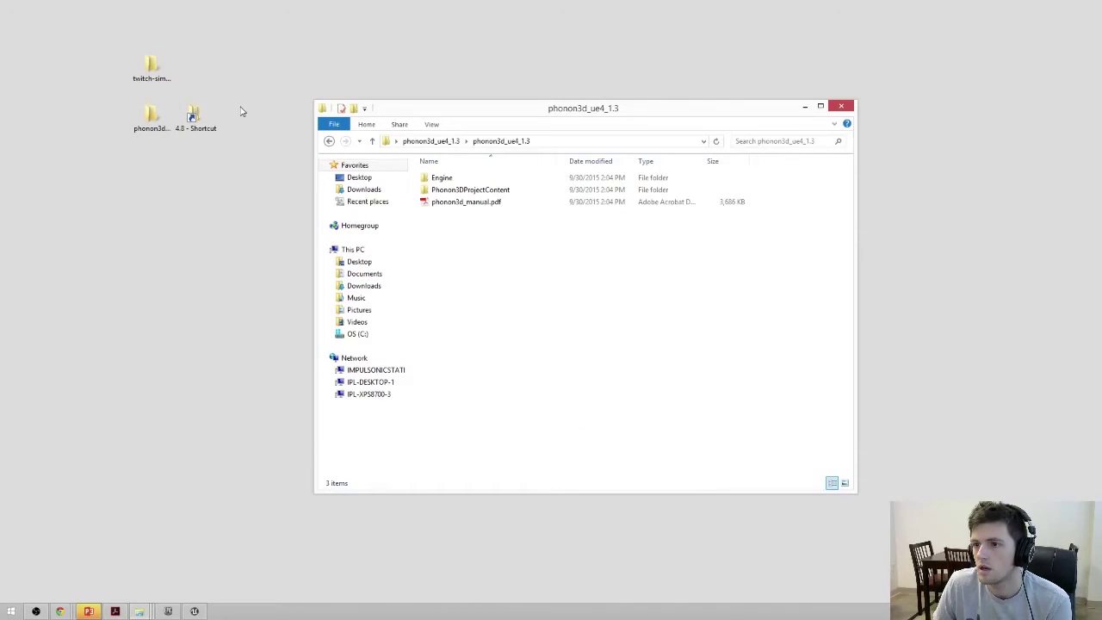
# - Open the Unreal 4.8 installation folder from the desktop and arrange it side by side with the phonon3d_ue4_1.3 folder
pyautogui.doubleClick(193, 118)
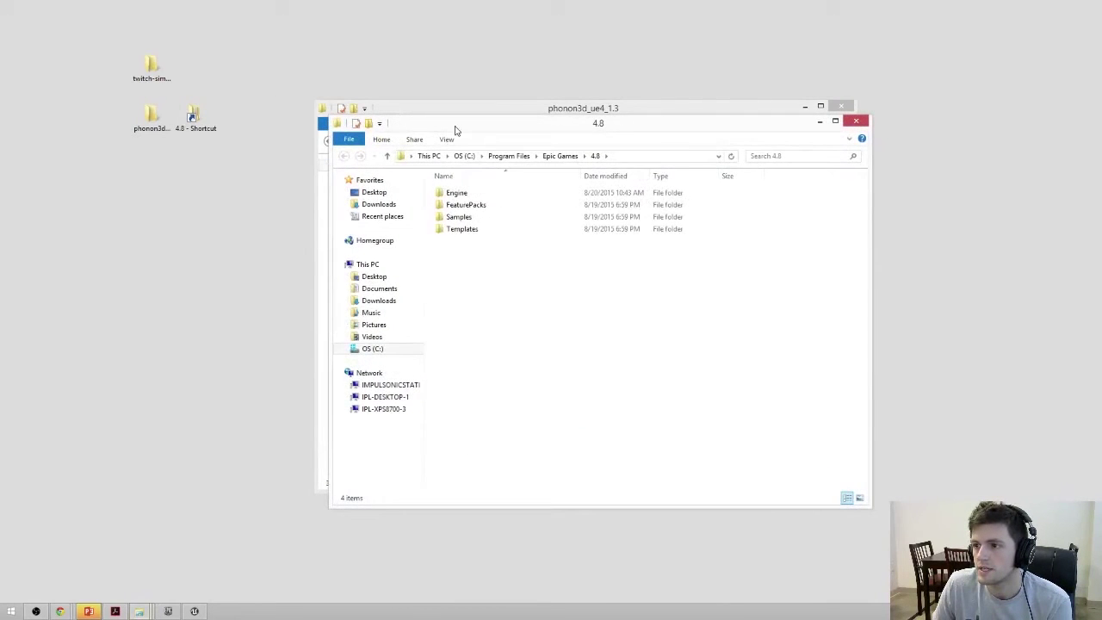
pyautogui.moveTo(456, 130); pyautogui.dragTo(1097, 248)
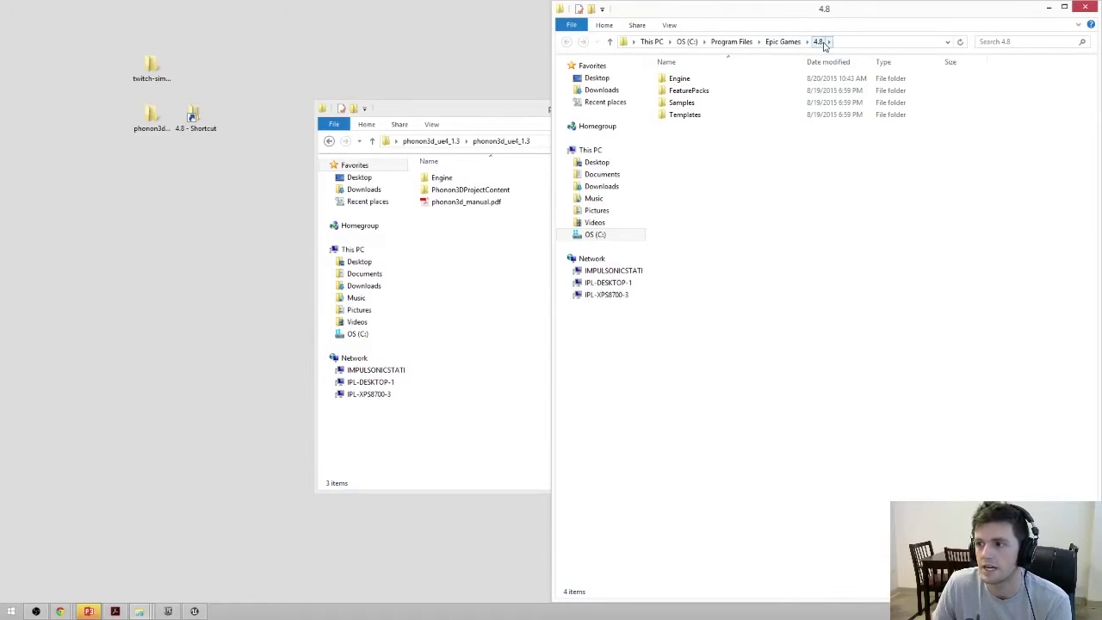
pyautogui.click(504, 110)
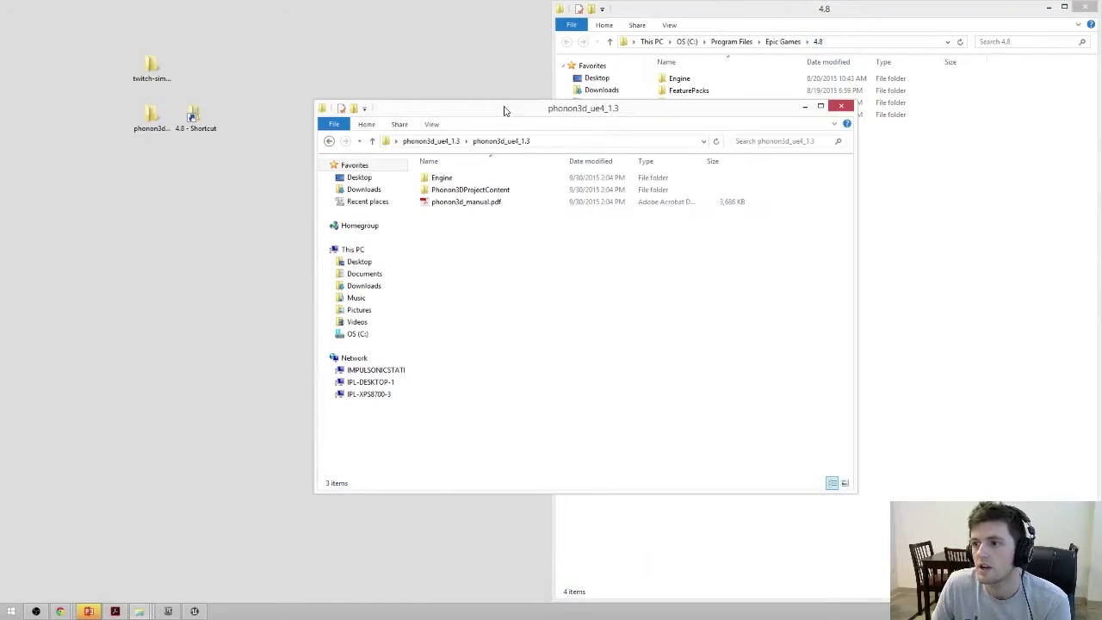
pyautogui.moveTo(504, 111); pyautogui.dragTo(199, 193)
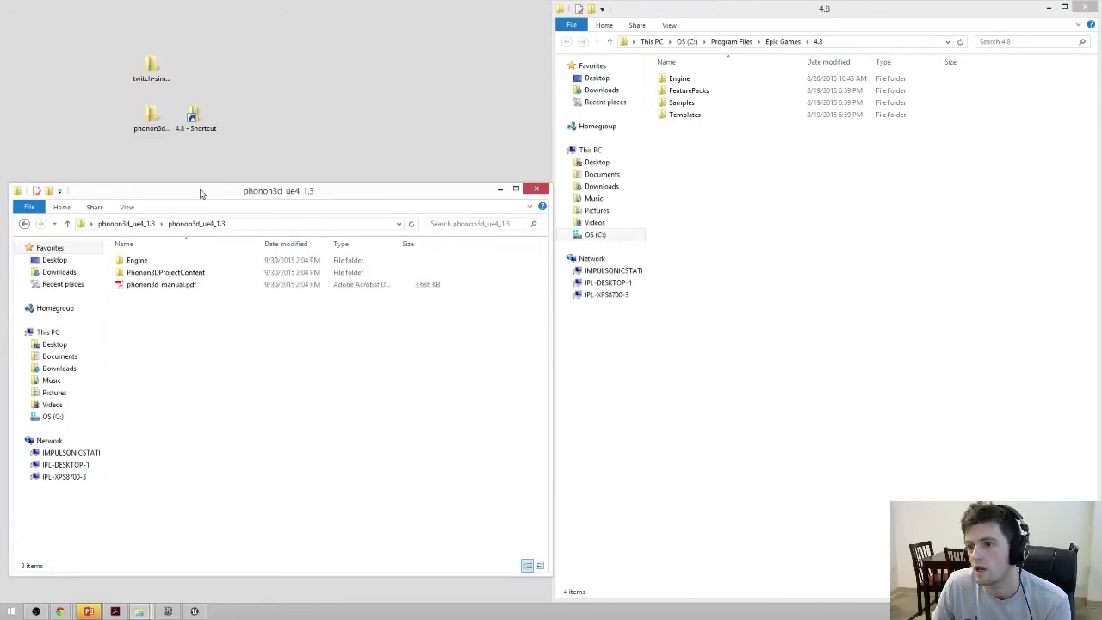
# - Copy the plugin's Engine folder into the Epic Games 4.8 installation folder
pyautogui.click(139, 260)
pyautogui.rightClick(140, 259)
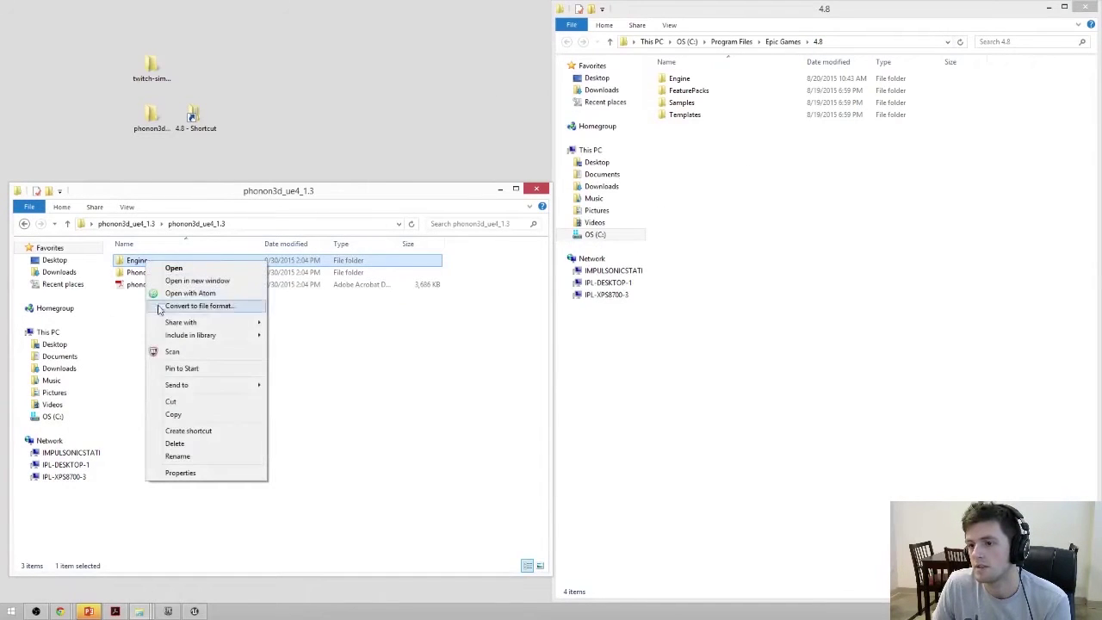
pyautogui.click(212, 416)
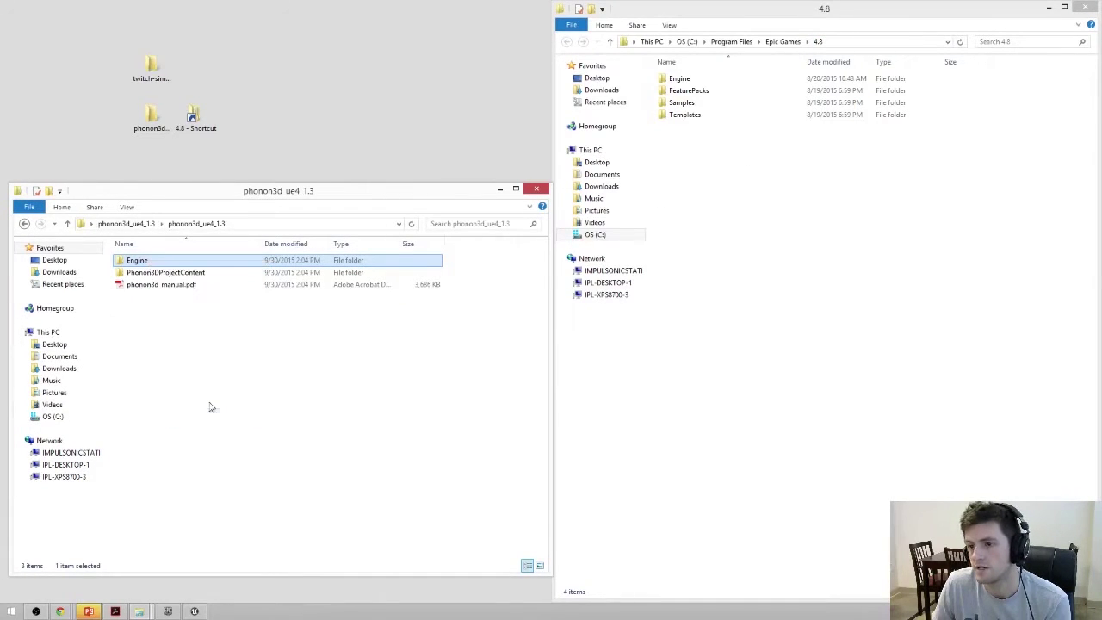
pyautogui.click(732, 197)
pyautogui.rightClick(822, 221)
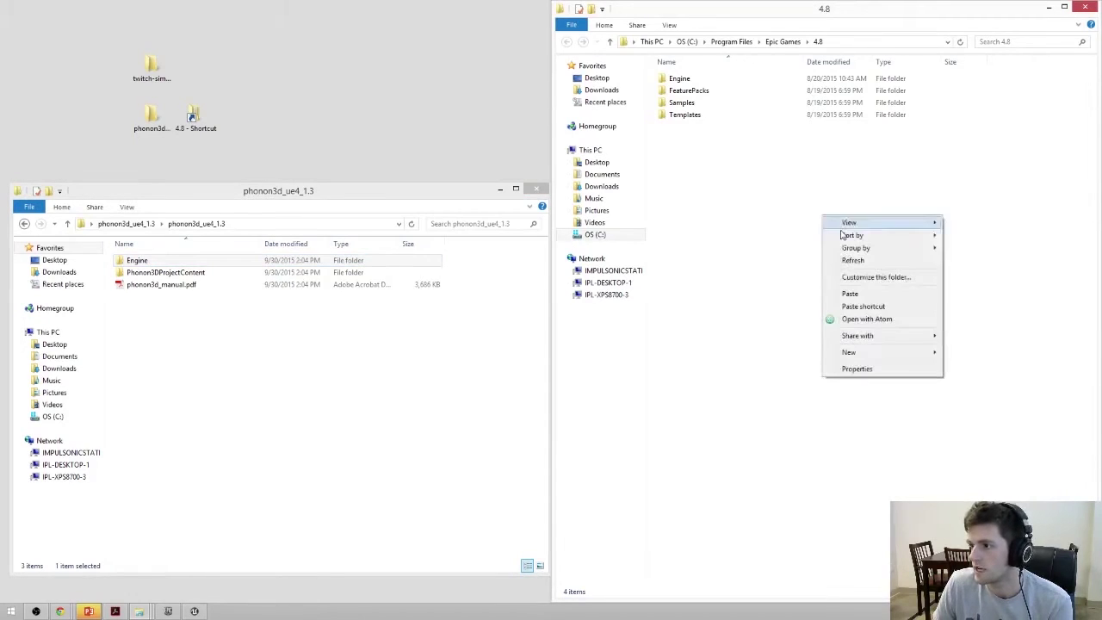
pyautogui.click(860, 296)
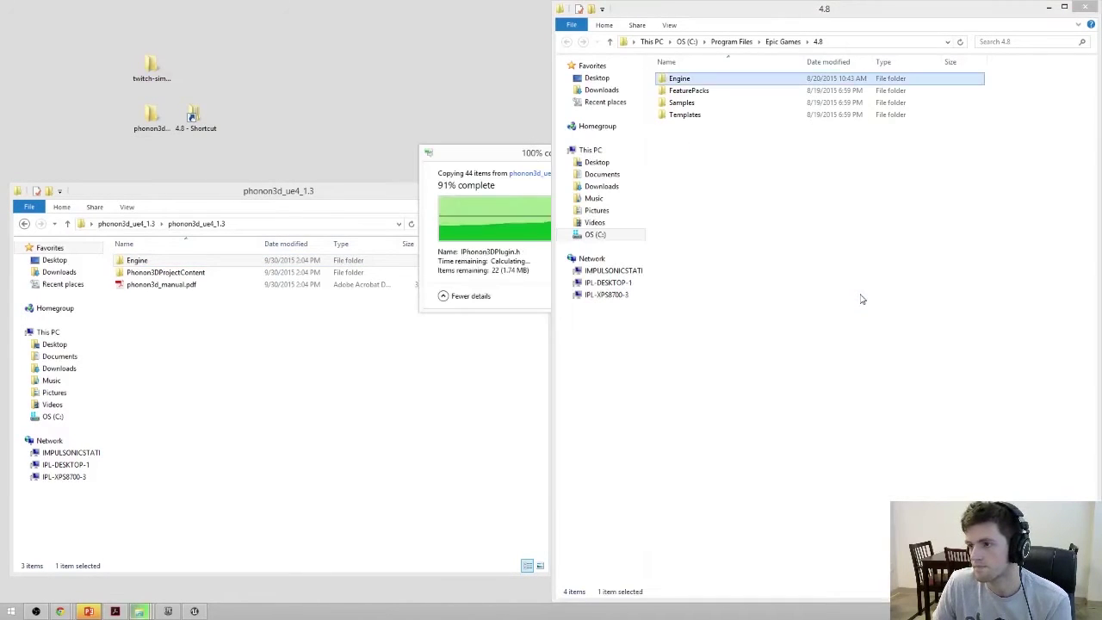
pyautogui.click(872, 263)
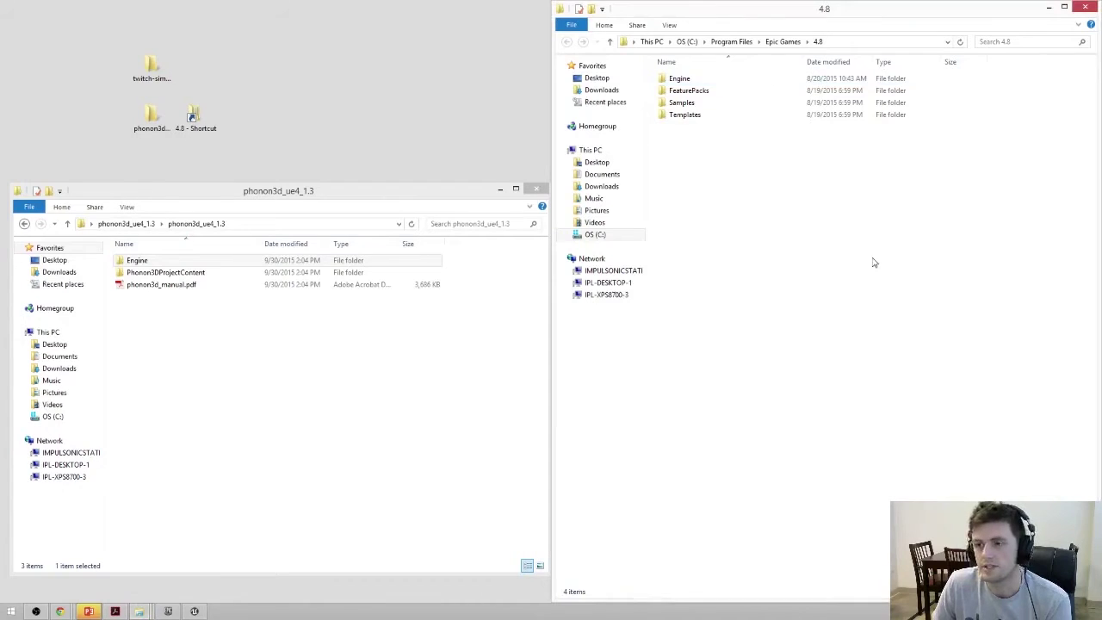
# - Check the Phonon3D folder under Engine, Plugins, Runtime in the 4.8 installation, and return to the Engine folder
pyautogui.doubleClick(701, 79)
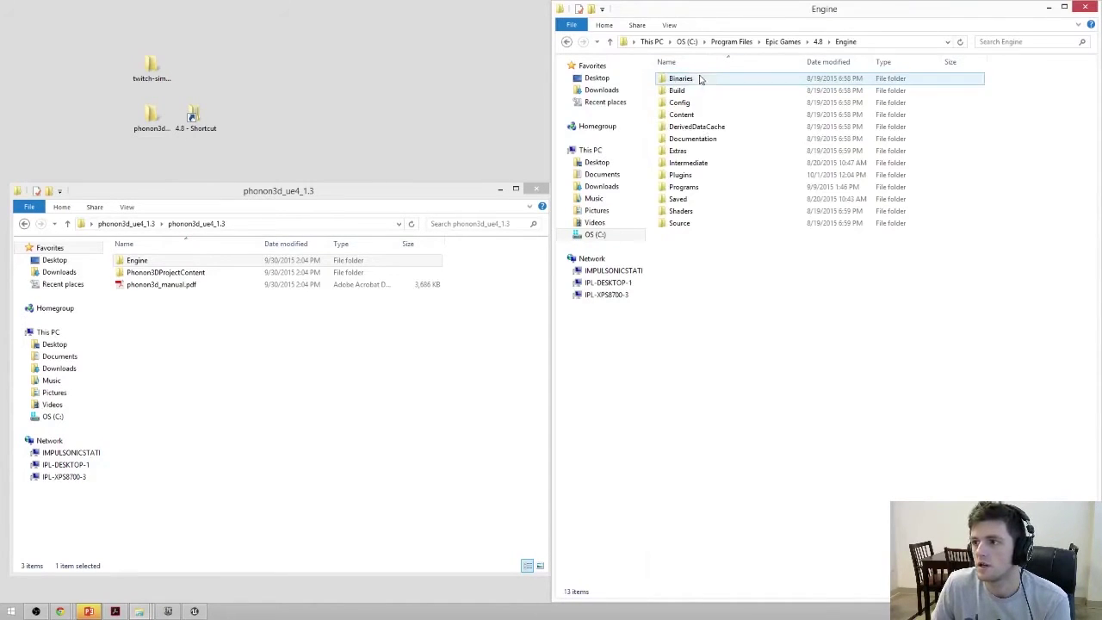
pyautogui.doubleClick(723, 177)
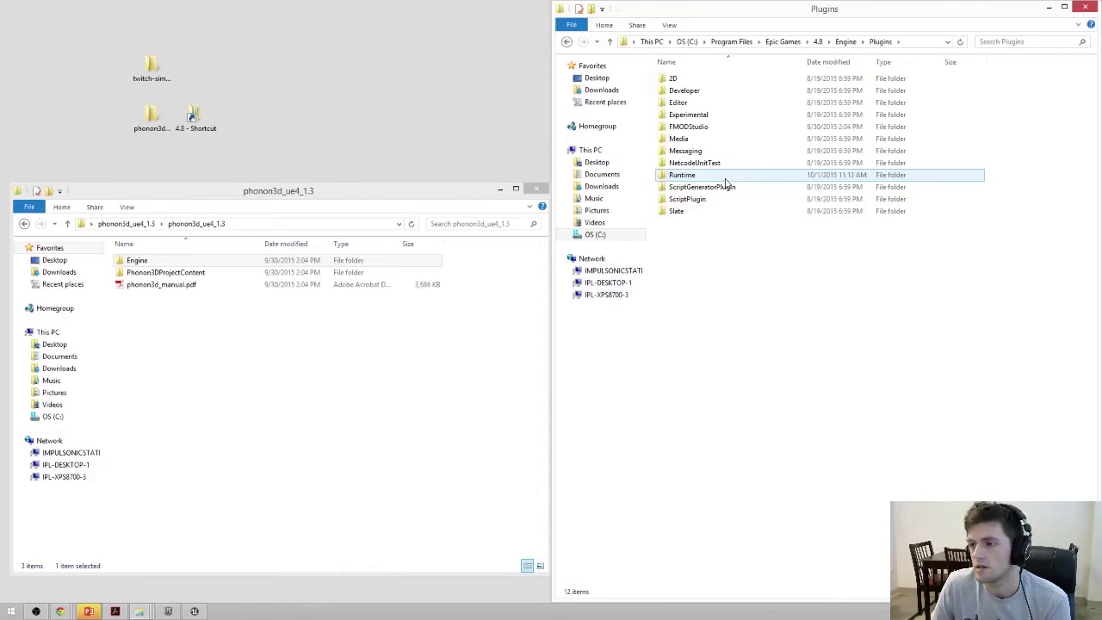
pyautogui.doubleClick(726, 178)
pyautogui.click(698, 251)
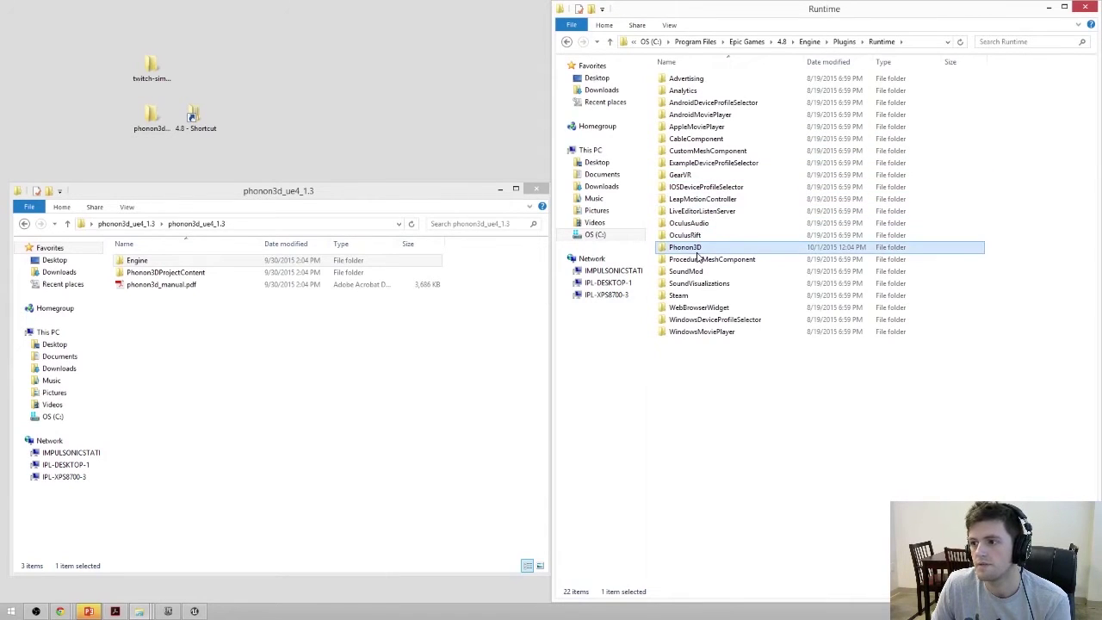
pyautogui.doubleClick(698, 249)
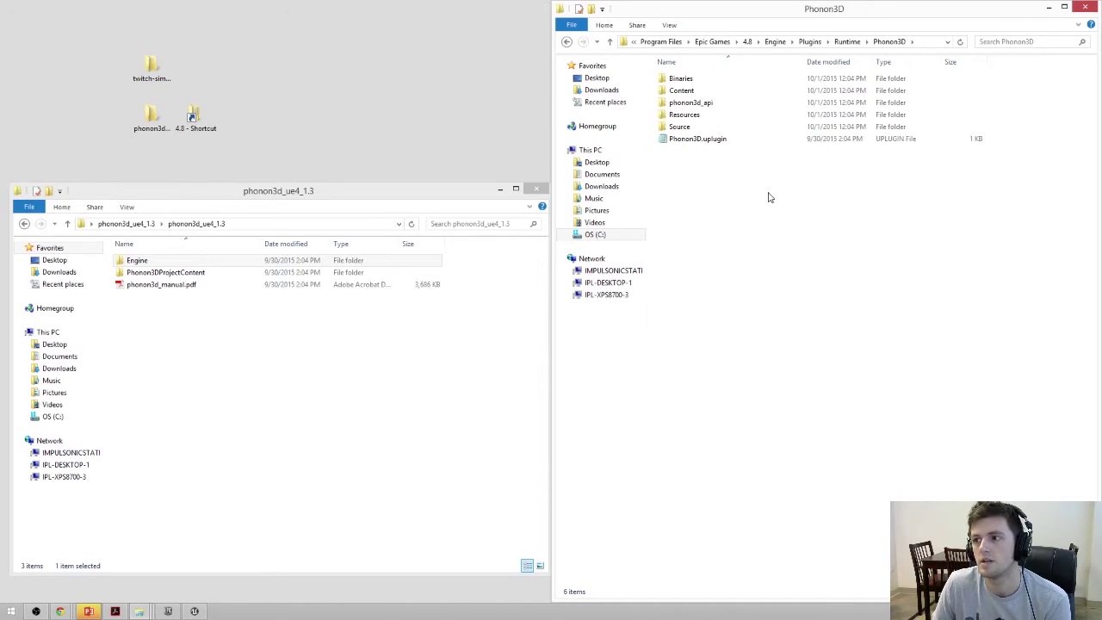
pyautogui.click(566, 42)
pyautogui.click(567, 42)
pyautogui.click(567, 42)
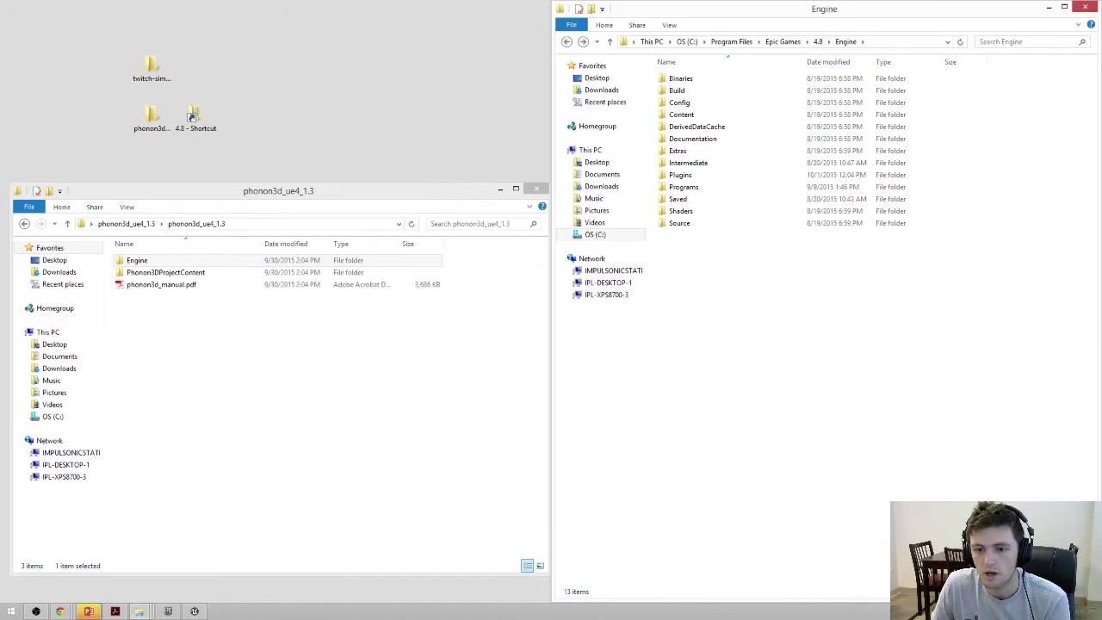
# - Create a new Unreal project named MyProject from the First Person Blueprint template with starter content
pyautogui.doubleClick(193, 116)
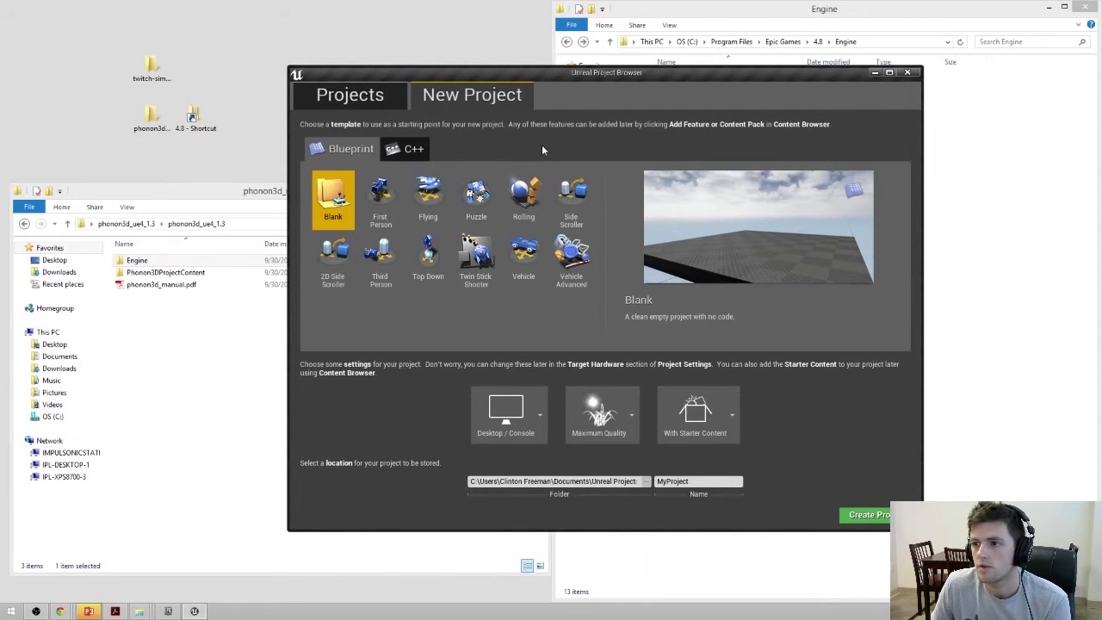
pyautogui.click(389, 215)
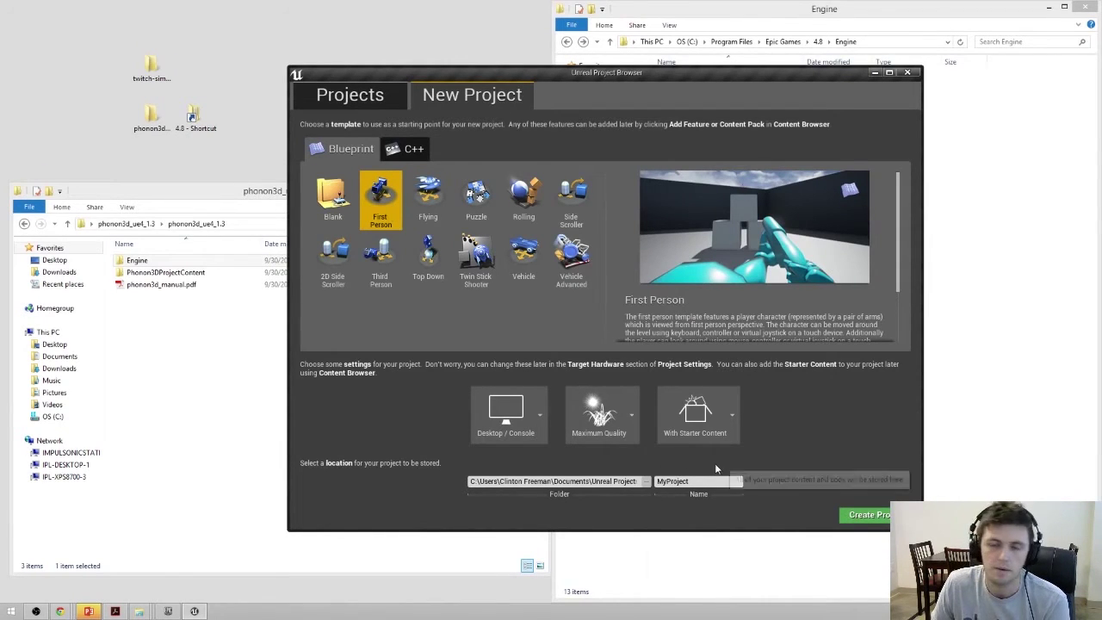
pyautogui.click(860, 515)
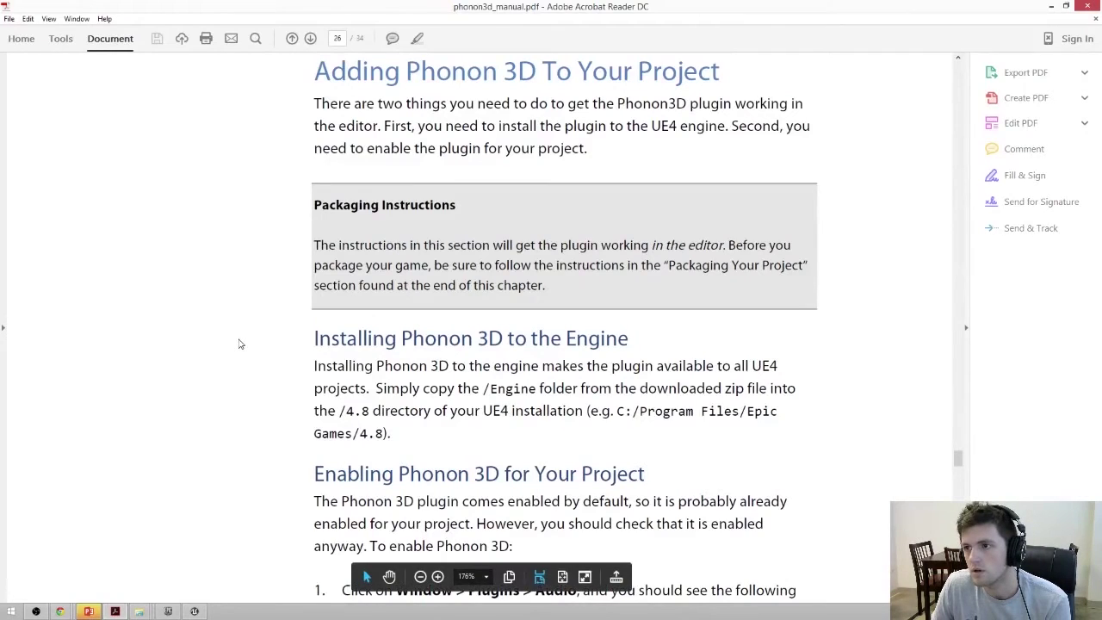
# - Read the manual's instructions on enabling Phonon 3D for a project
pyautogui.scroll(-3, 240, 344)
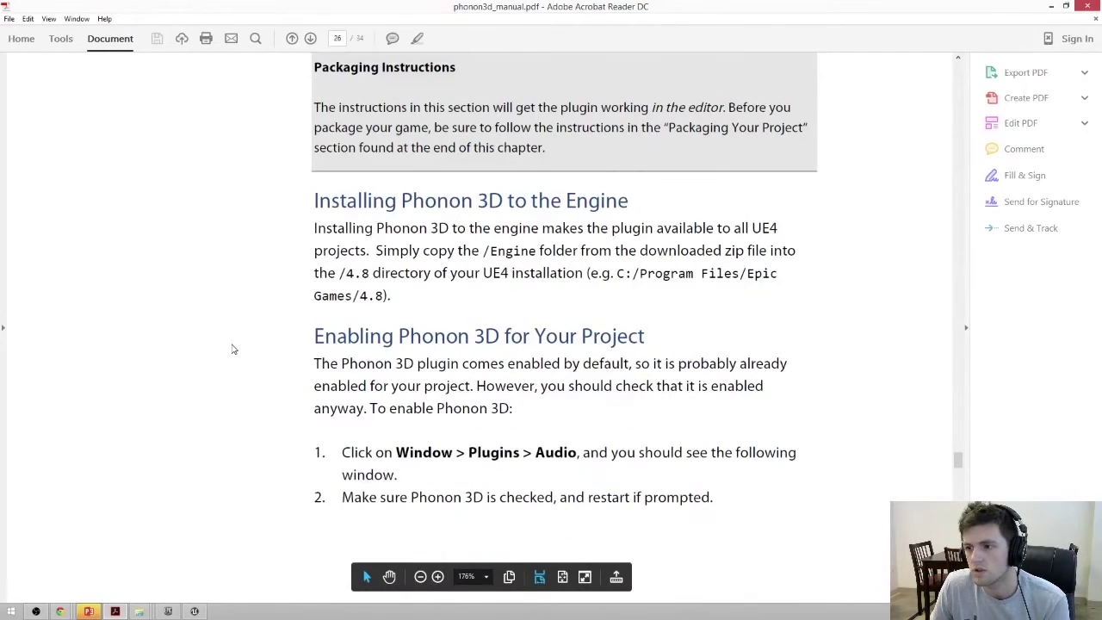
pyautogui.scroll(-1, 232, 349)
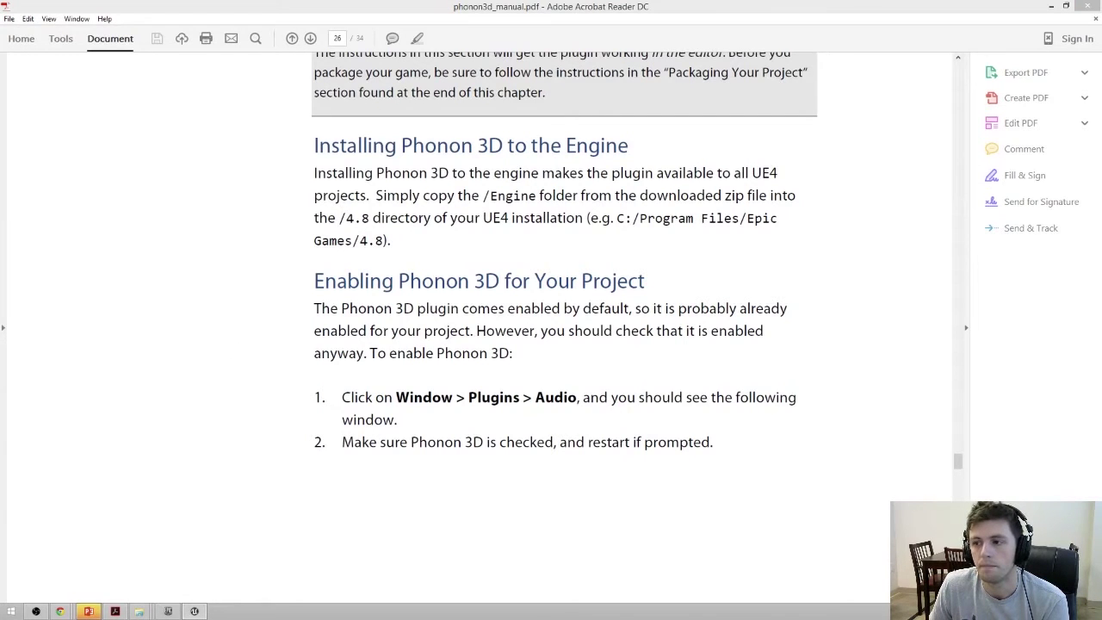
# - Switch to the Unreal Editor and check among the built-in Audio plugins whether Phonon3D is enabled
pyautogui.moveTo(0, 12); pyautogui.dragTo(379, 2)
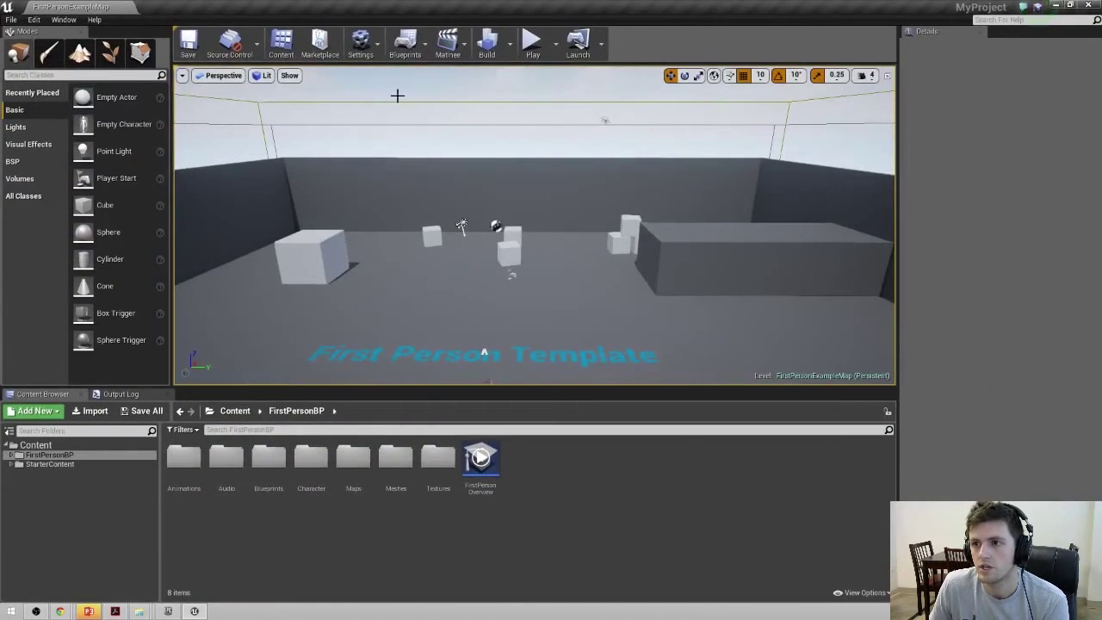
pyautogui.click(66, 27)
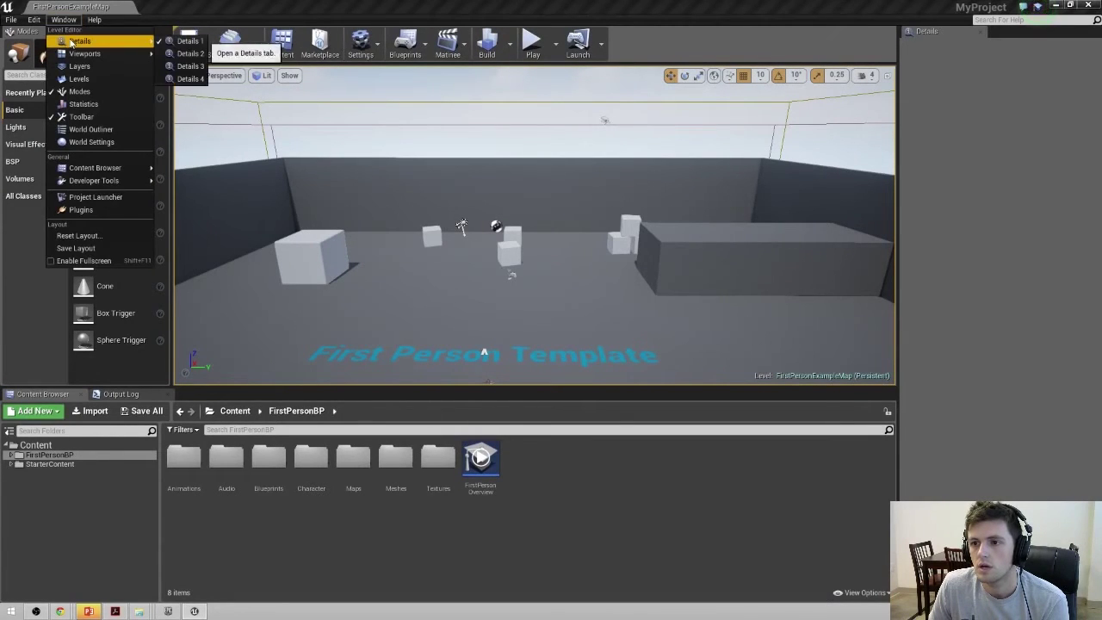
pyautogui.click(237, 138)
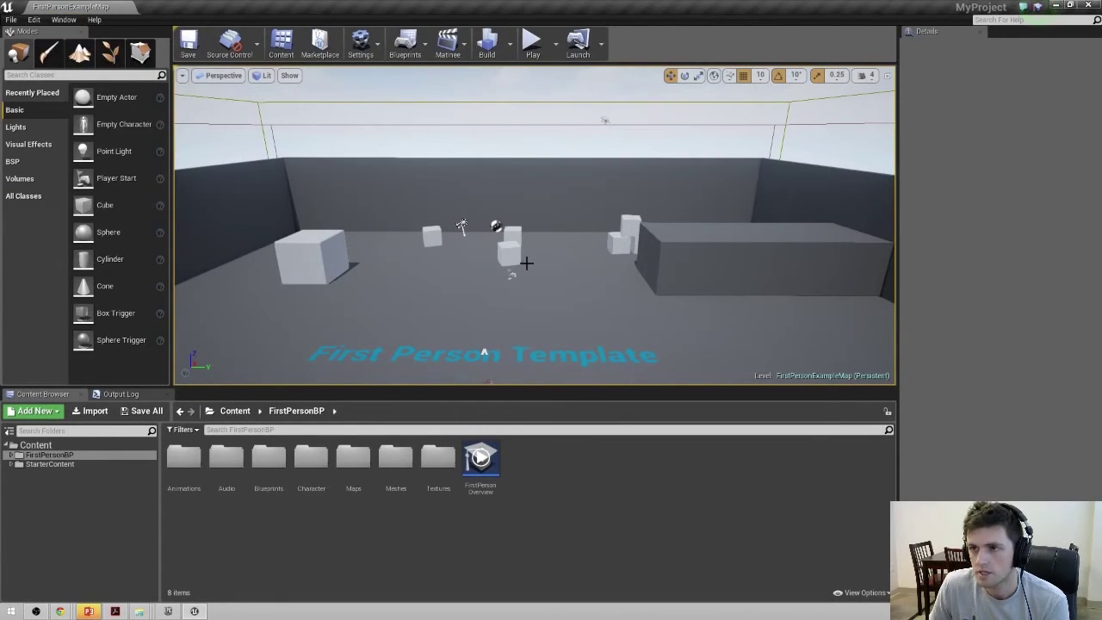
pyautogui.click(64, 19)
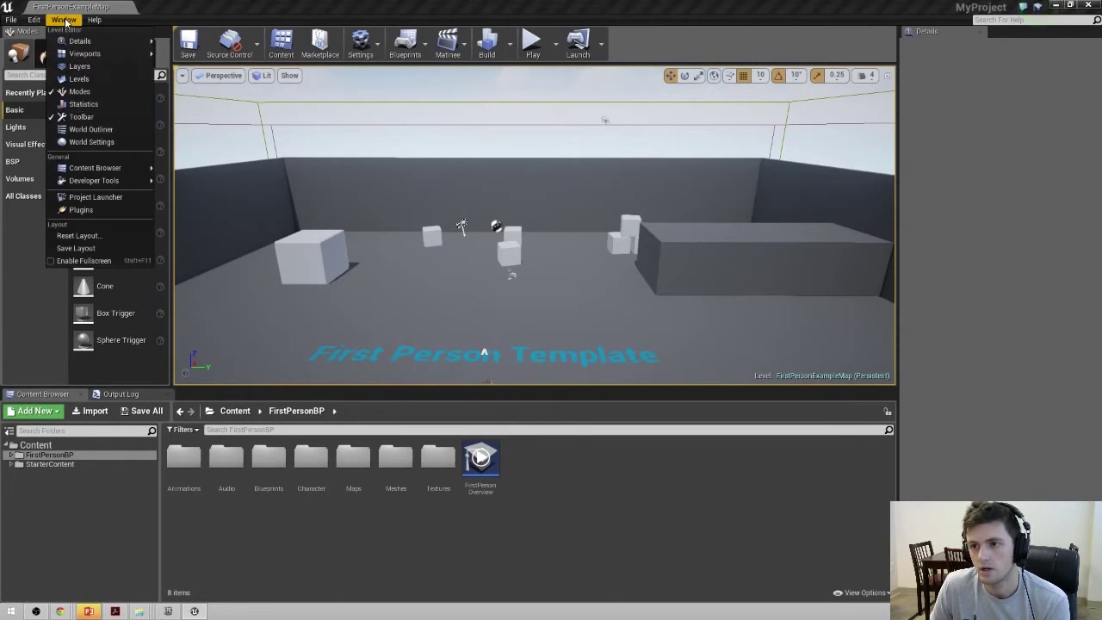
pyautogui.click(122, 213)
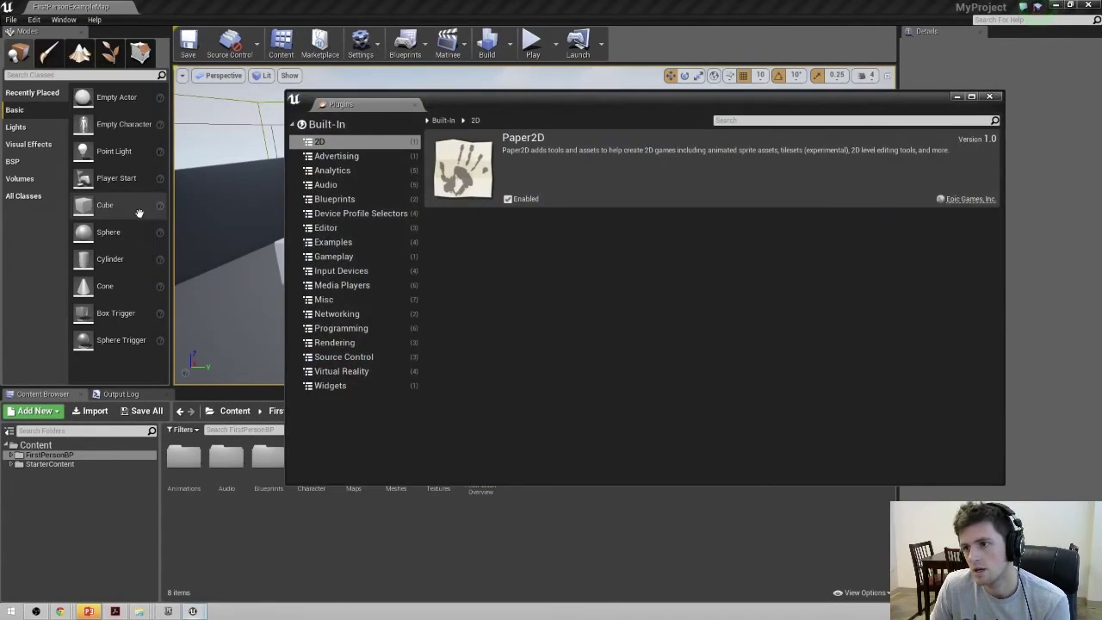
pyautogui.click(326, 184)
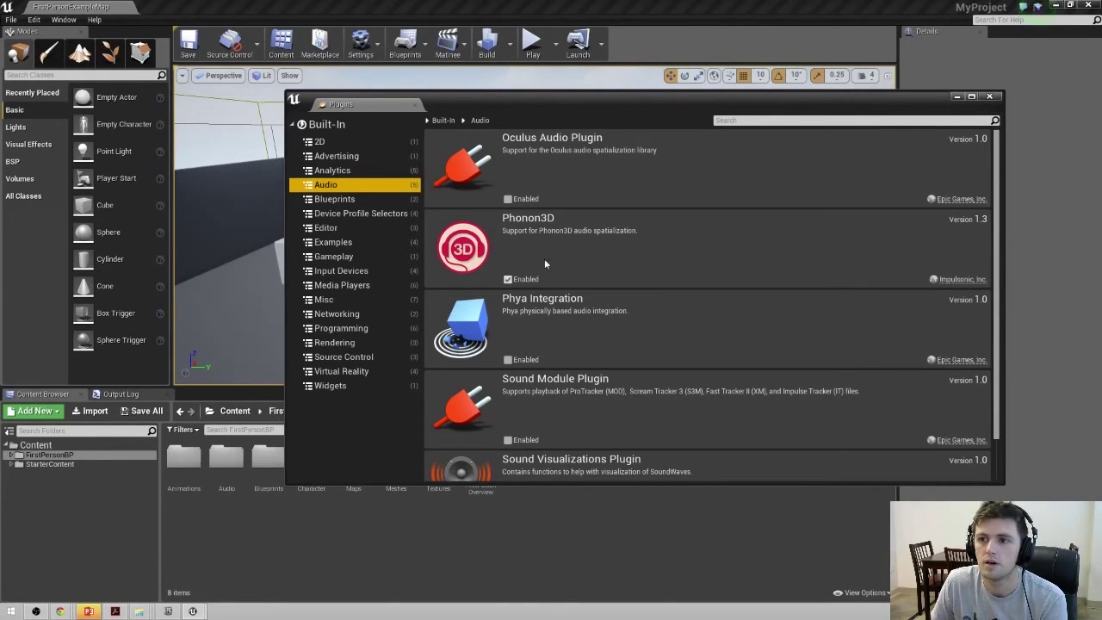
pyautogui.click(990, 96)
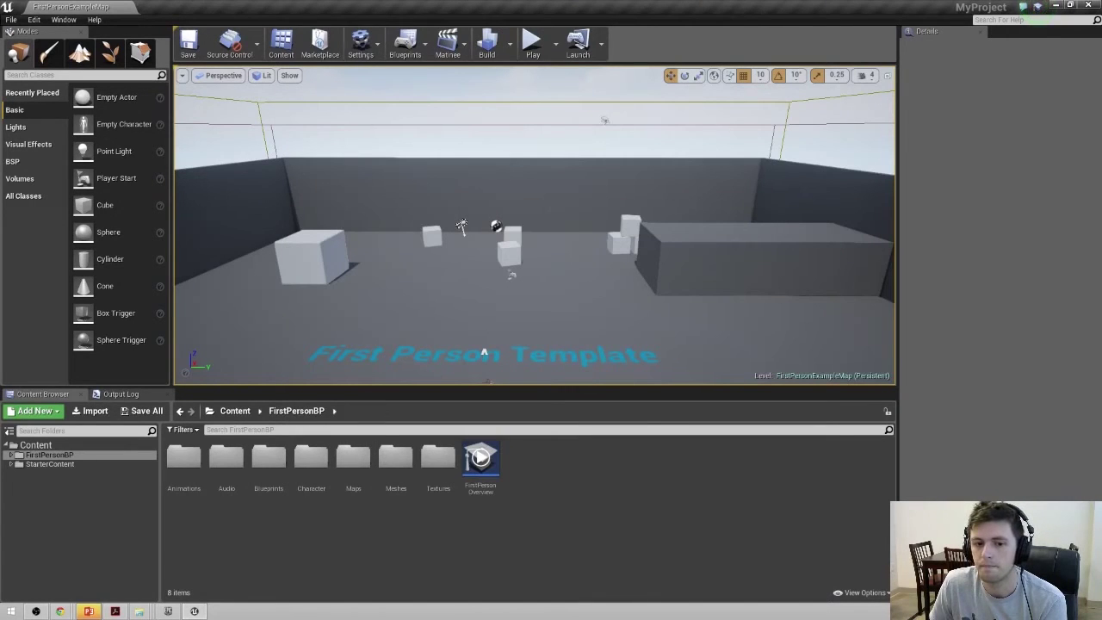
# - Switch to the Phonon 3D manual in Acrobat Reader and read the section on creating 3D audio sources
pyautogui.click(115, 611)
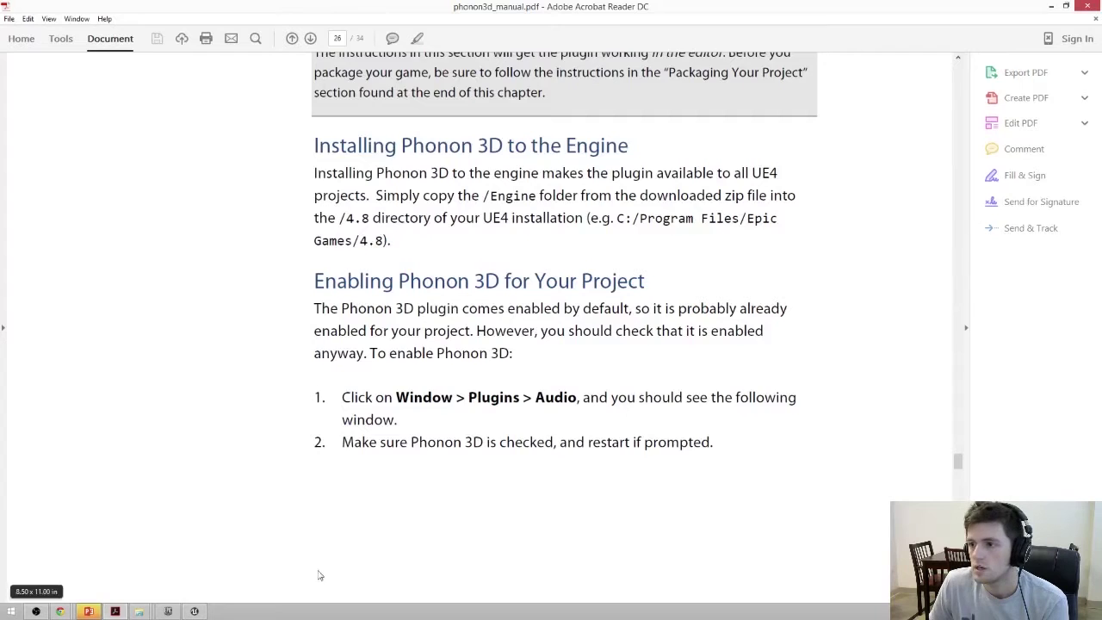
pyautogui.scroll(-5, 379, 556)
pyautogui.scroll(-10, 379, 556)
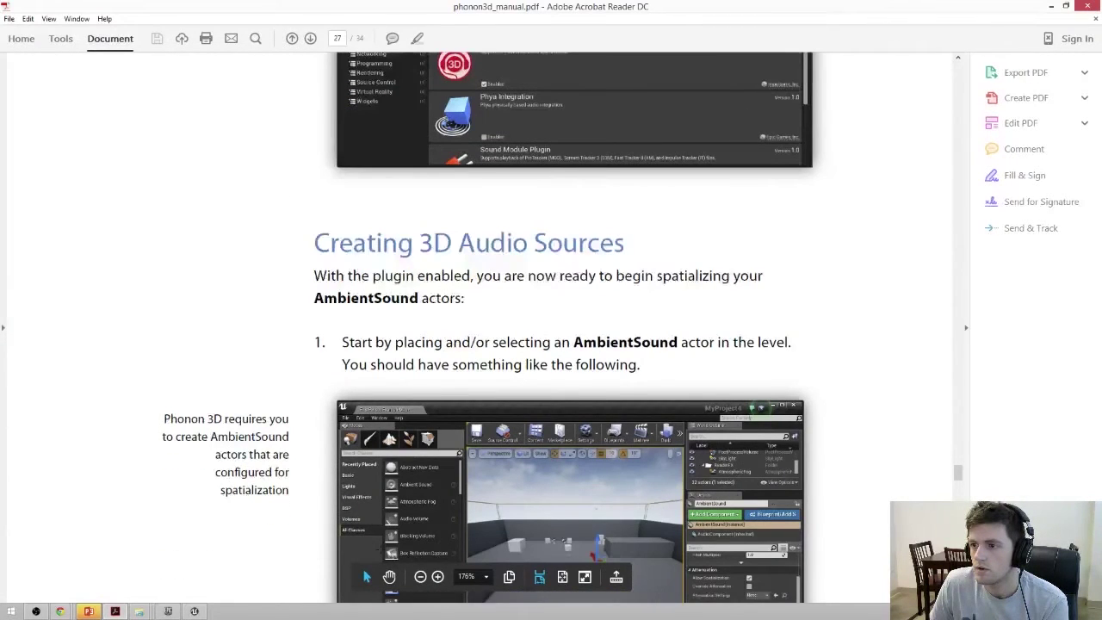
pyautogui.scroll(-4, 895, 345)
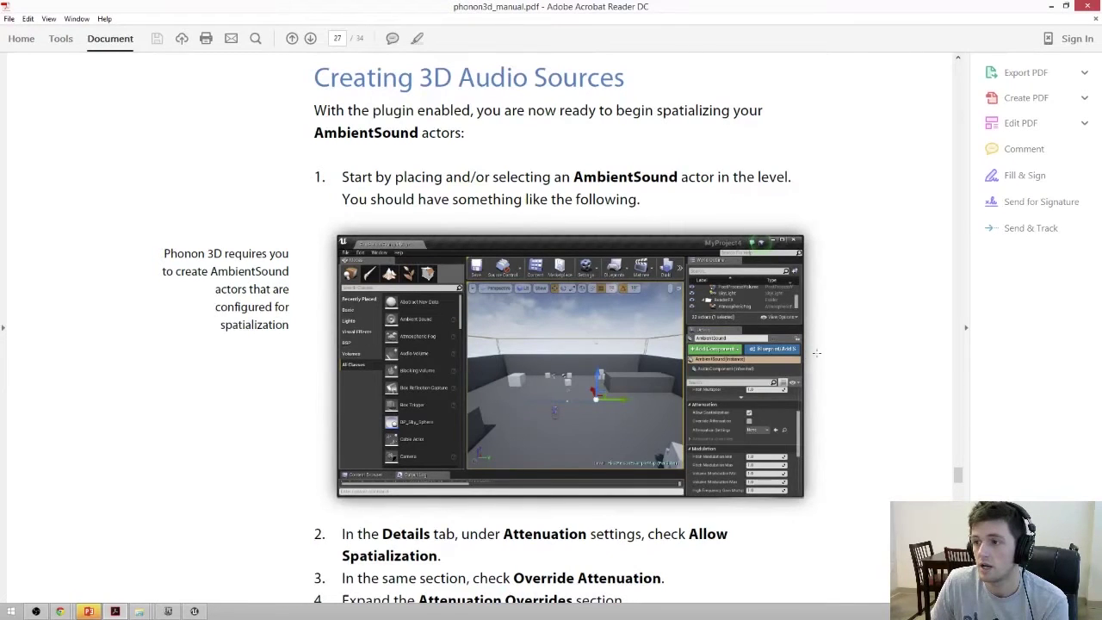
pyautogui.scroll(-2, 815, 352)
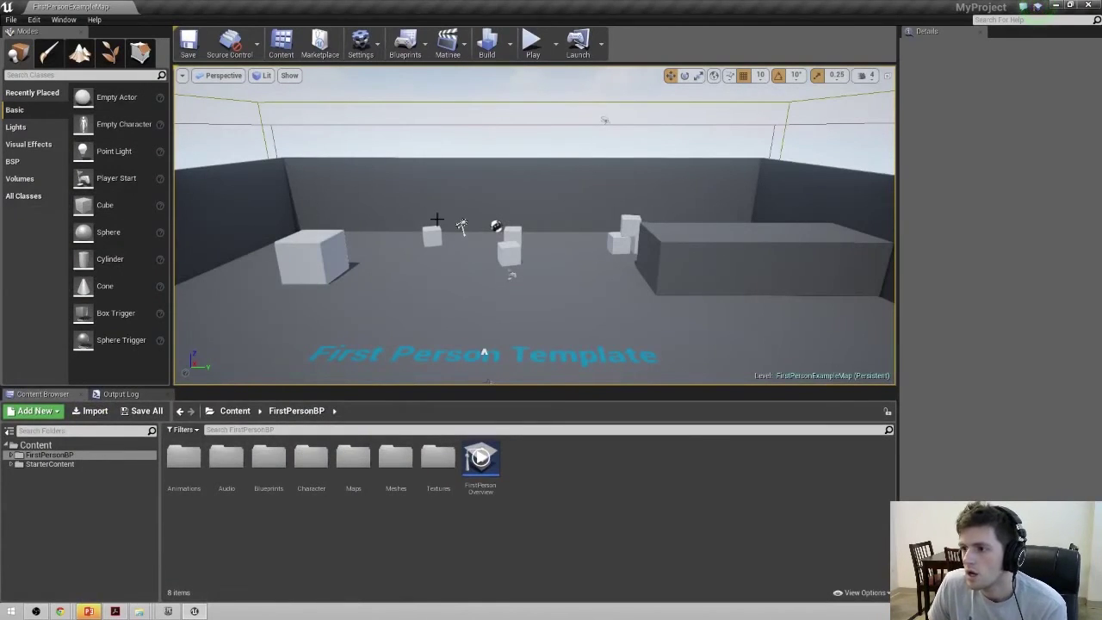
# - Back in the Unreal Editor, place a Sphere above the floor near the player start, at about X -390, Y 300, Z 340
pyautogui.moveTo(534, 255); pyautogui.dragTo(545, 283, button='right')
pyautogui.moveTo(526, 233); pyautogui.dragTo(526, 256, button='right')
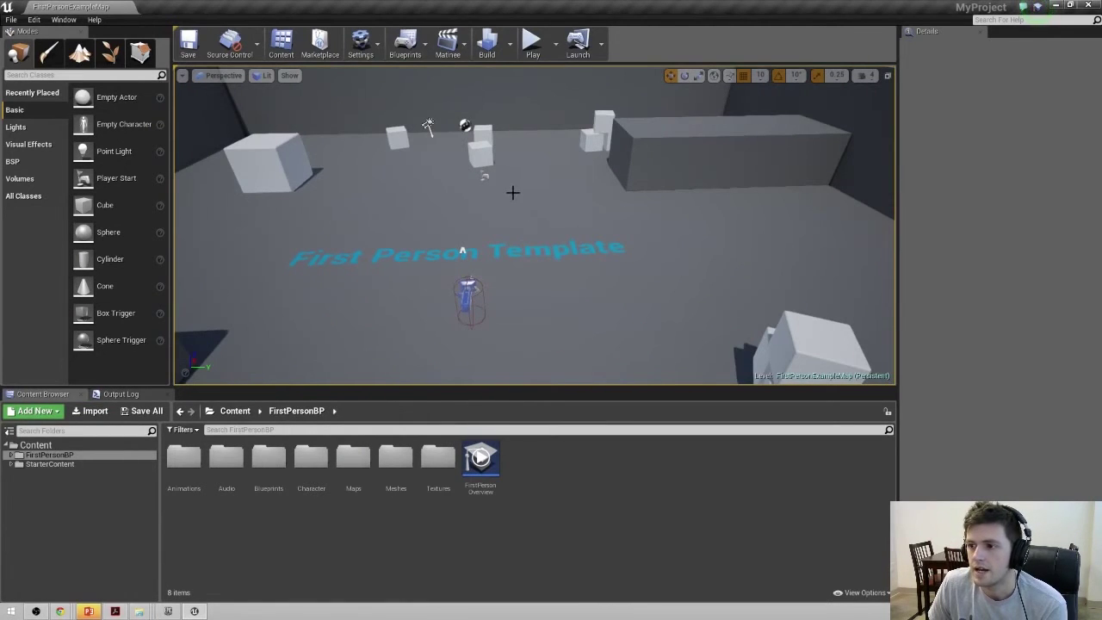
pyautogui.moveTo(512, 193)
pyautogui.mouseDown(button='right')
pyautogui.moveTo(514, 231)
pyautogui.moveTo(509, 191)
pyautogui.mouseUp(button='right')
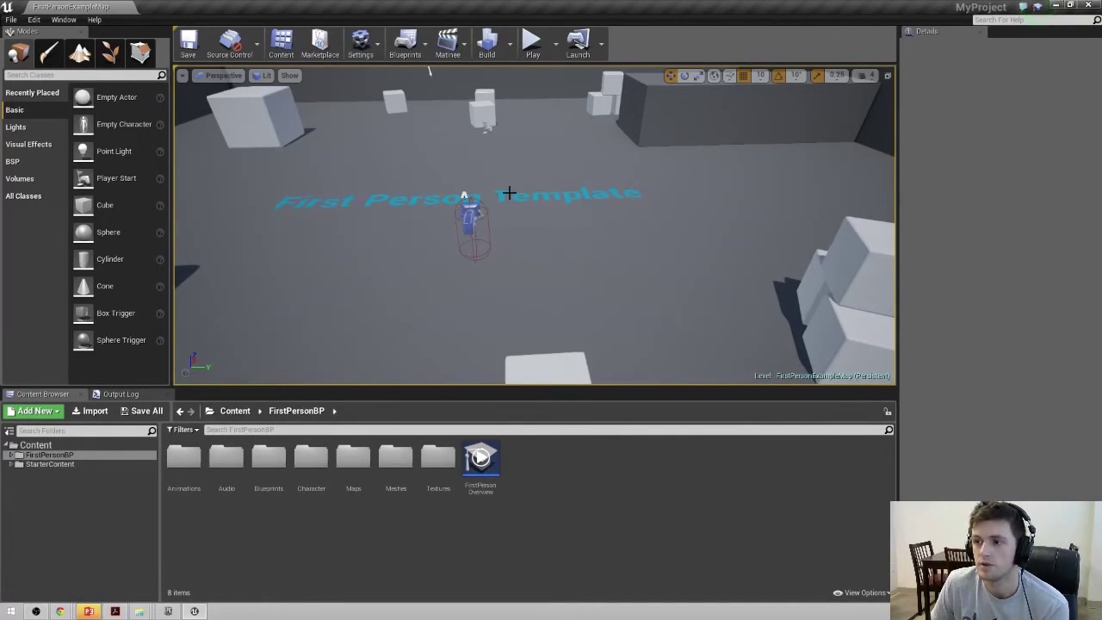
pyautogui.moveTo(510, 216); pyautogui.dragTo(511, 199, button='right')
pyautogui.moveTo(528, 221); pyautogui.dragTo(566, 222, button='right')
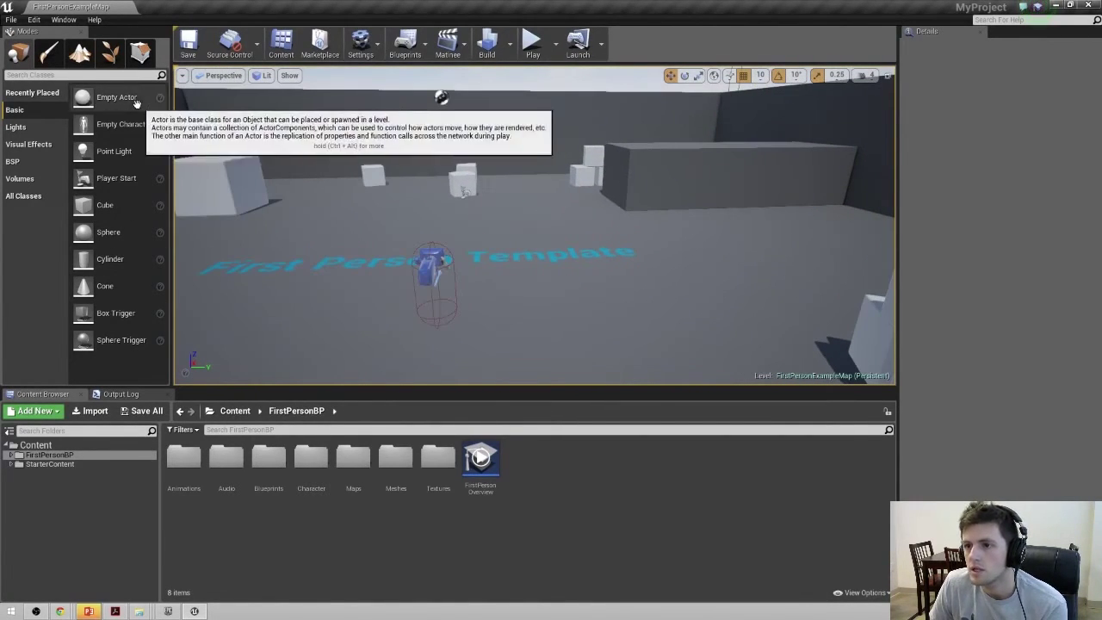
pyautogui.click(127, 238)
pyautogui.moveTo(126, 238); pyautogui.dragTo(556, 194)
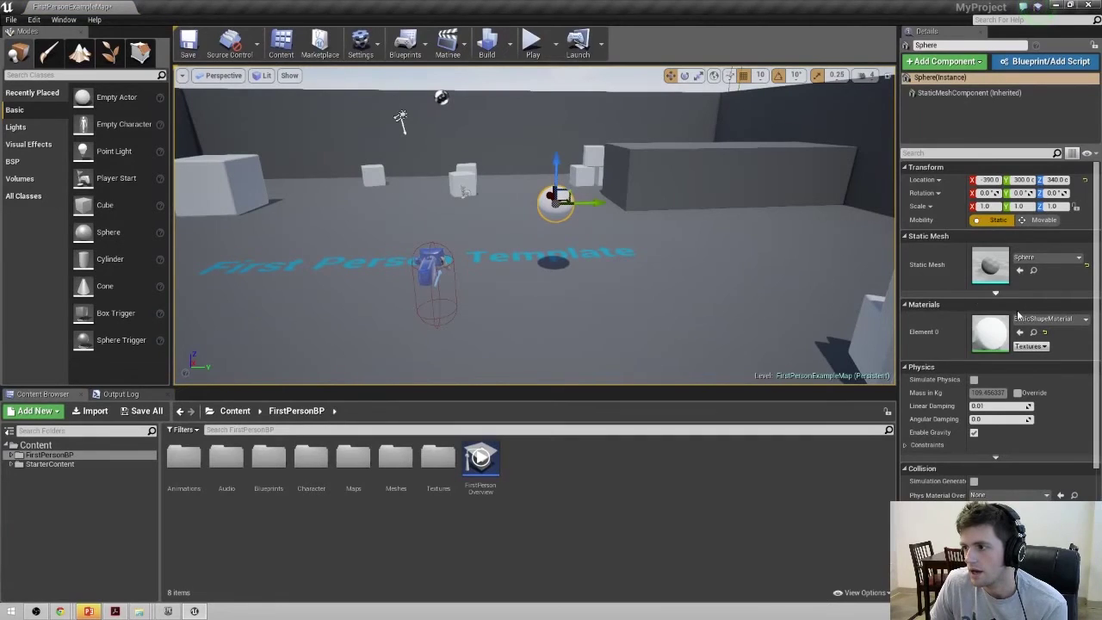
# - Assign the M_Metal_Chrome material to the sphere
pyautogui.click(1046, 320)
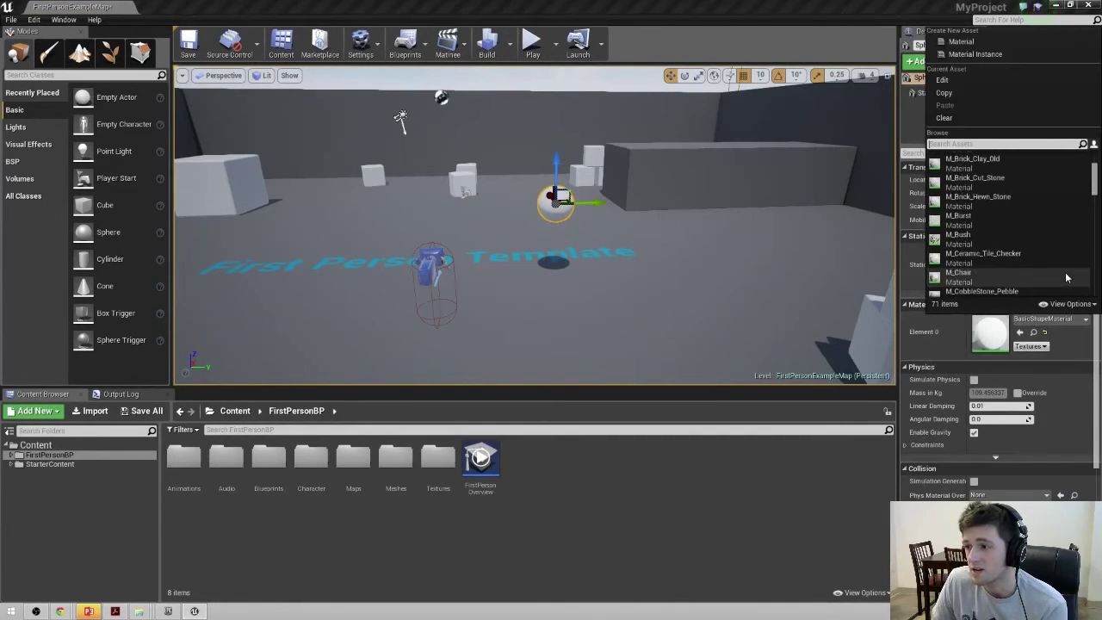
pyautogui.scroll(-5, 1066, 277)
pyautogui.scroll(-8, 1066, 277)
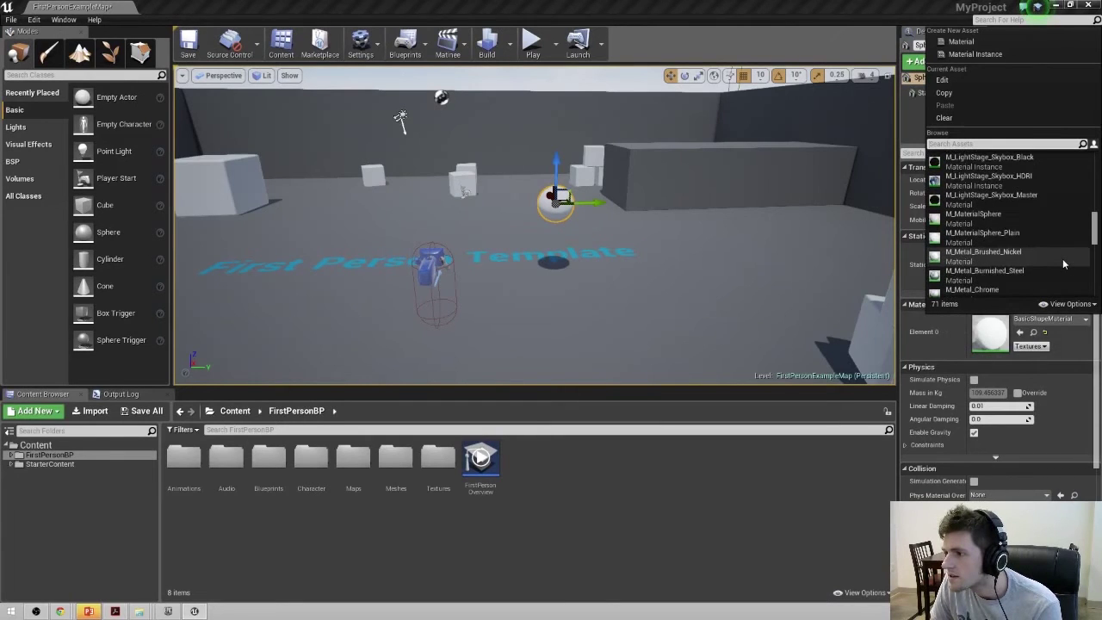
pyautogui.scroll(-2, 1064, 263)
pyautogui.click(1038, 241)
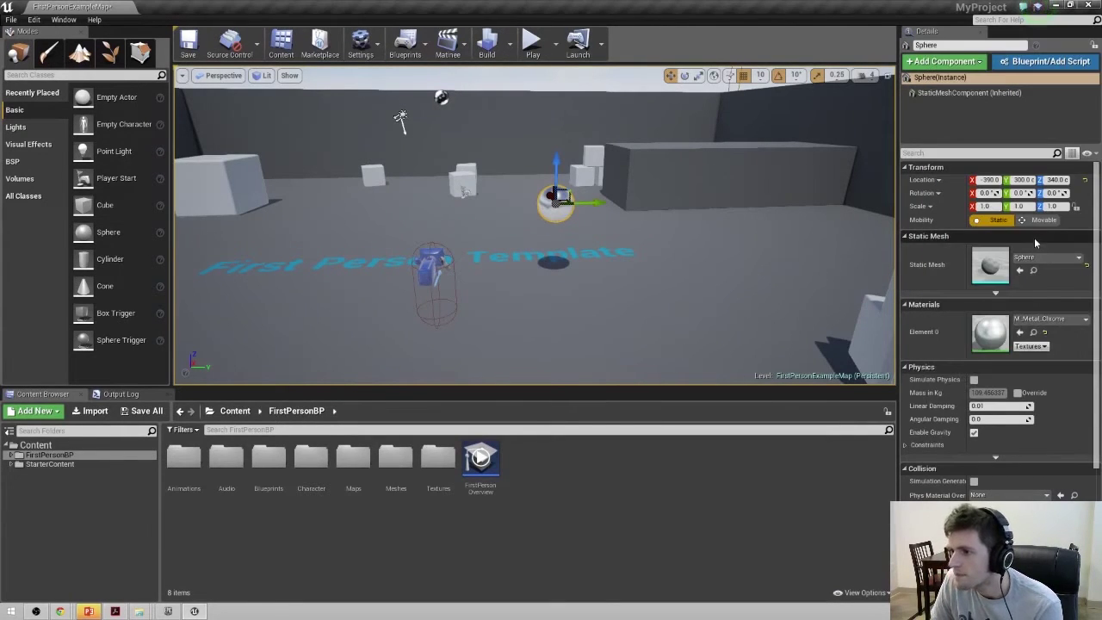
# - Add an Audio component to the sphere and set its sound to the Fire01 sound wave
pyautogui.moveTo(616, 221); pyautogui.dragTo(361, 239, button='right')
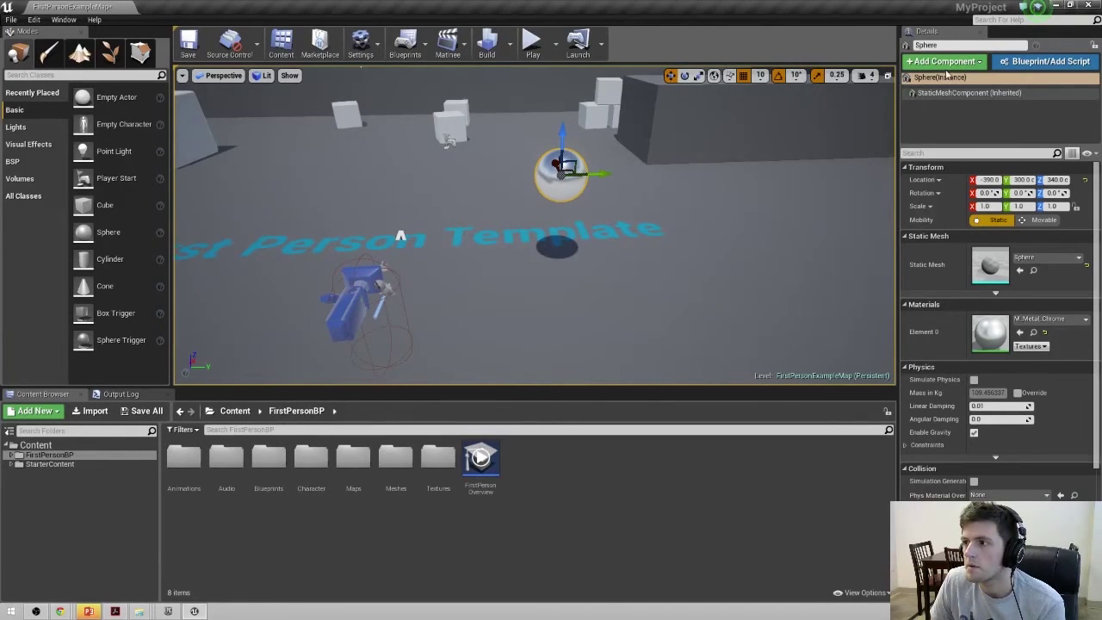
pyautogui.click(945, 62)
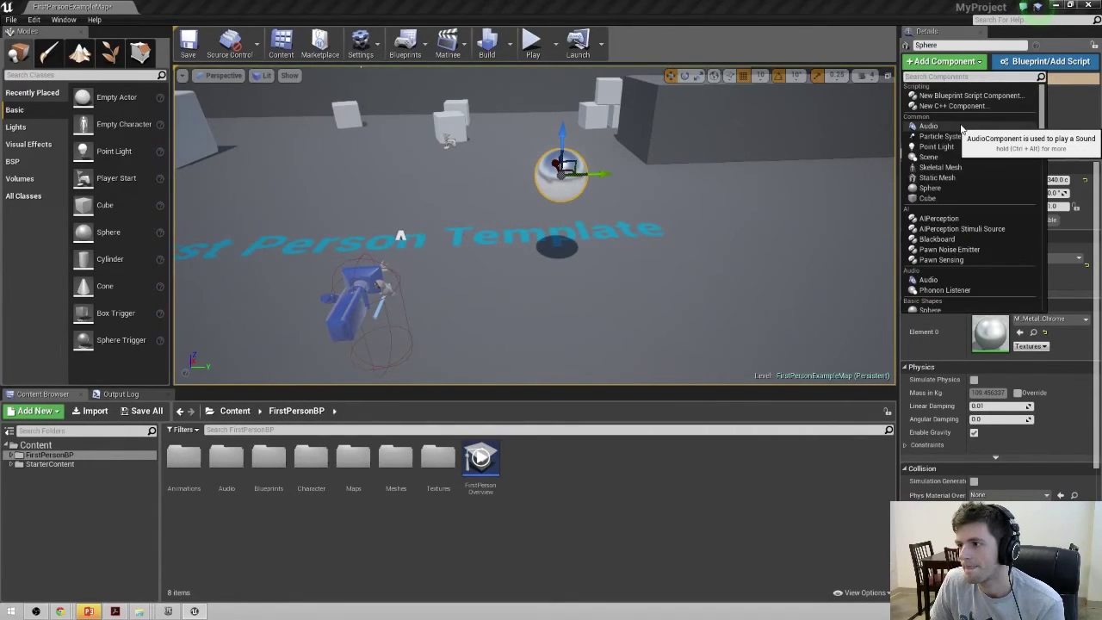
pyautogui.click(928, 126)
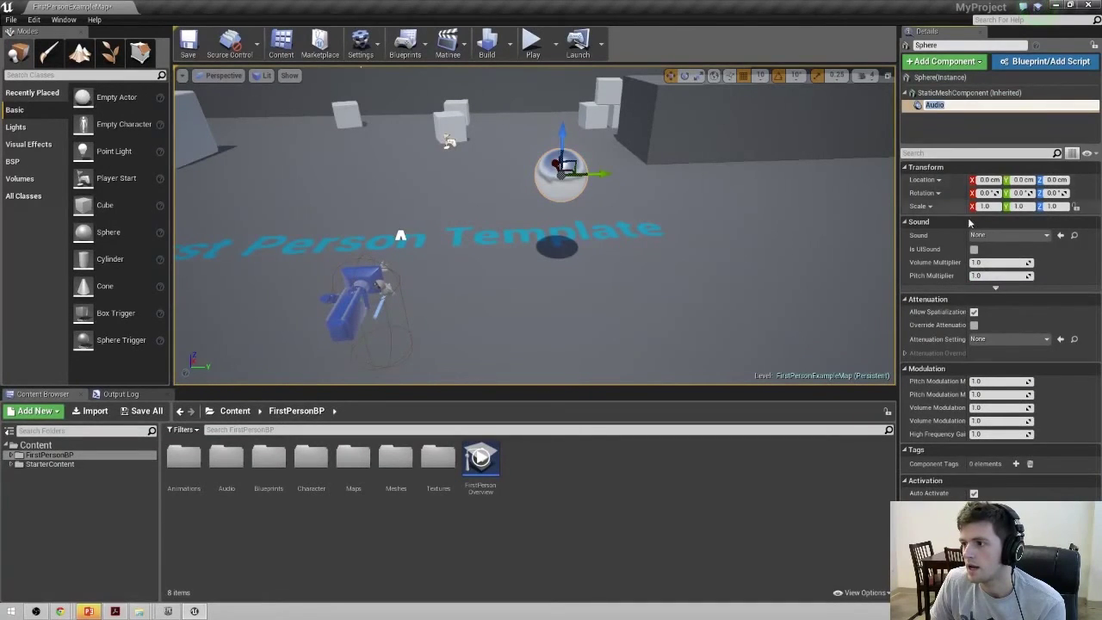
pyautogui.click(1022, 239)
pyautogui.scroll(-3, 998, 413)
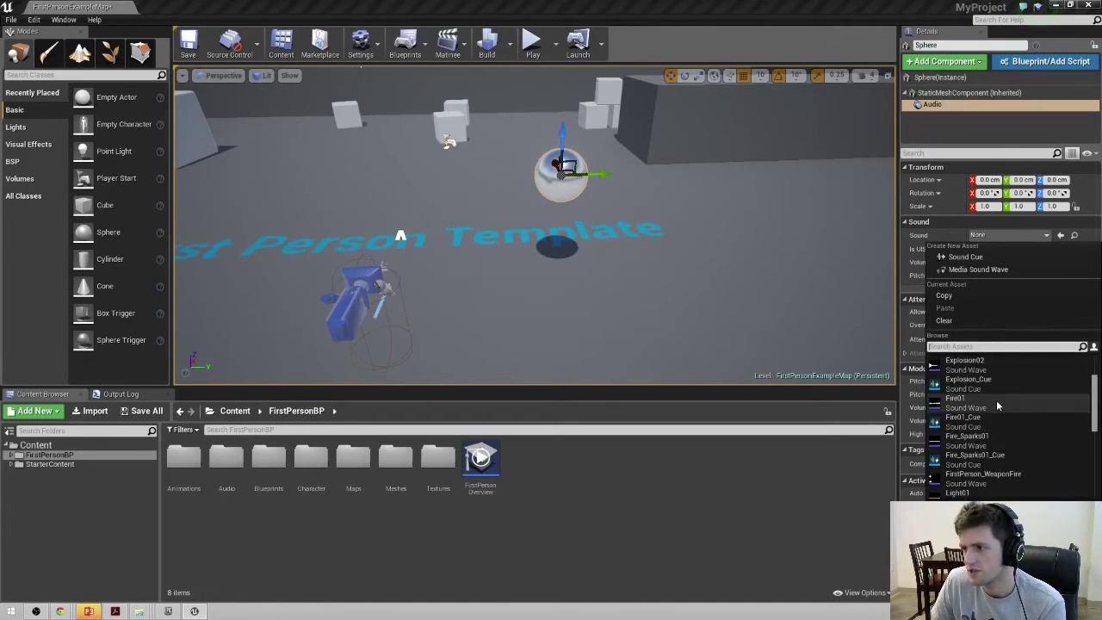
pyautogui.click(997, 404)
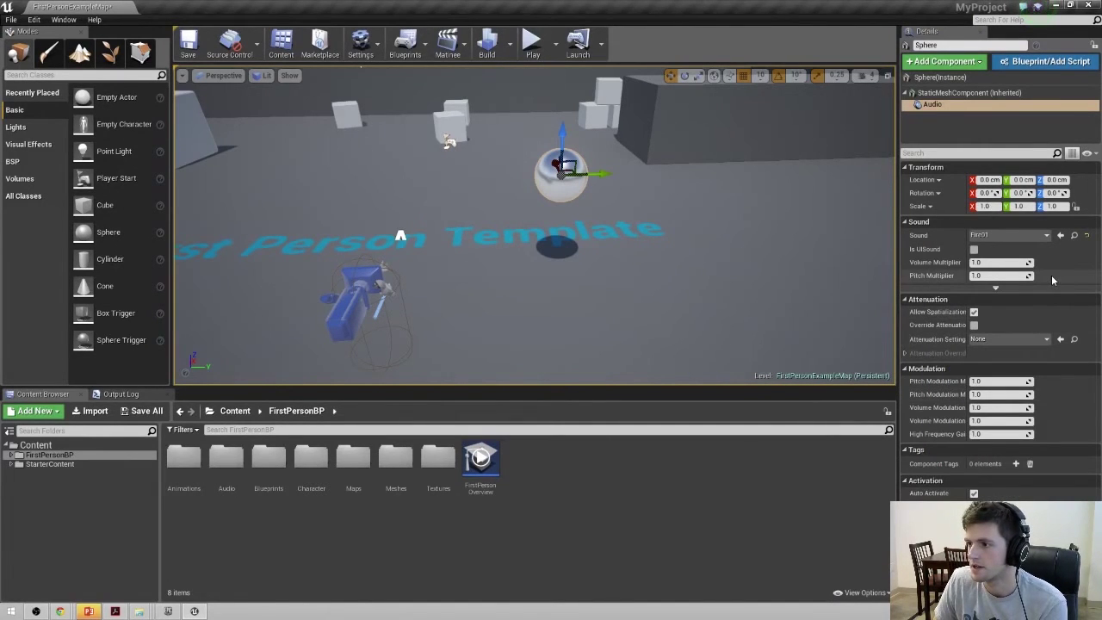
# - Override the audio component's attenuation and set its spatialization algorithm to SPATIALIZATION HRTF, widening the details area to read the settings
pyautogui.click(973, 325)
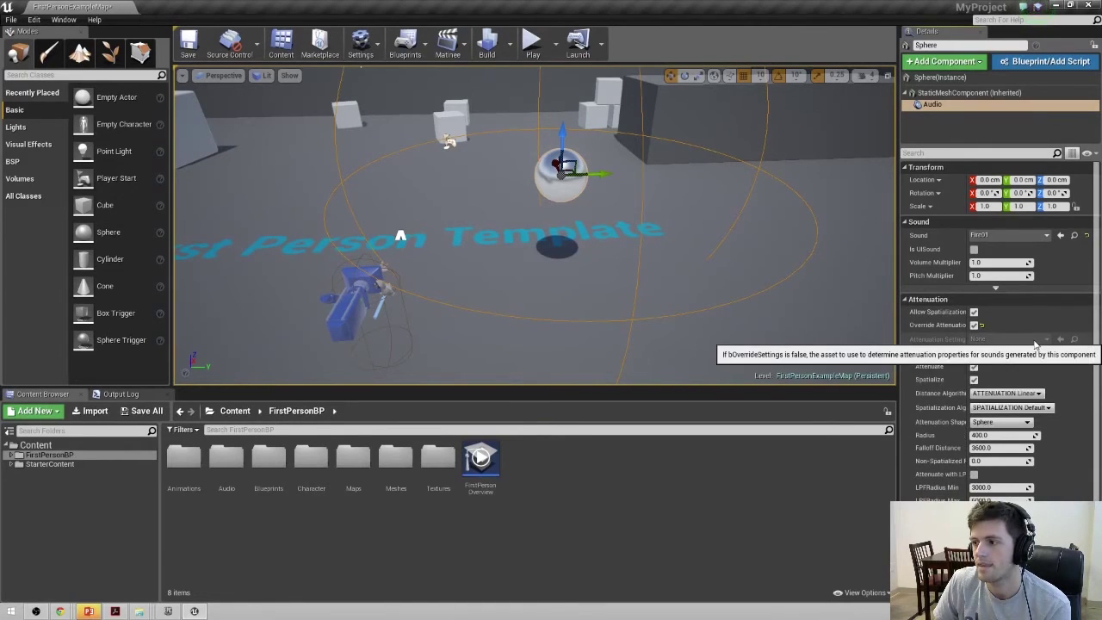
pyautogui.click(906, 354)
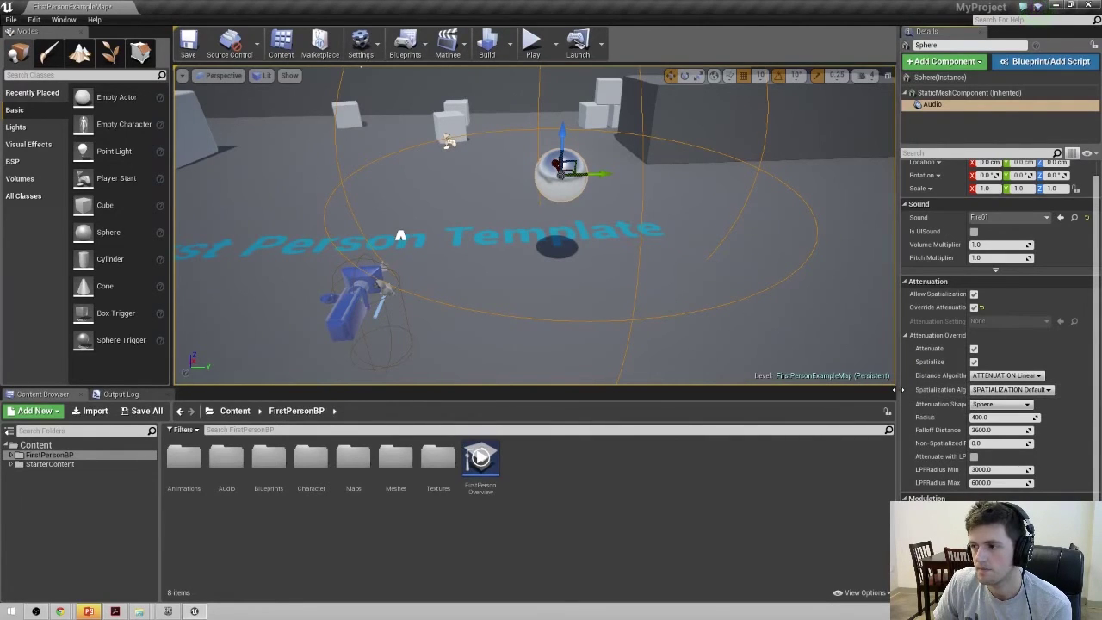
pyautogui.moveTo(895, 392); pyautogui.dragTo(809, 391)
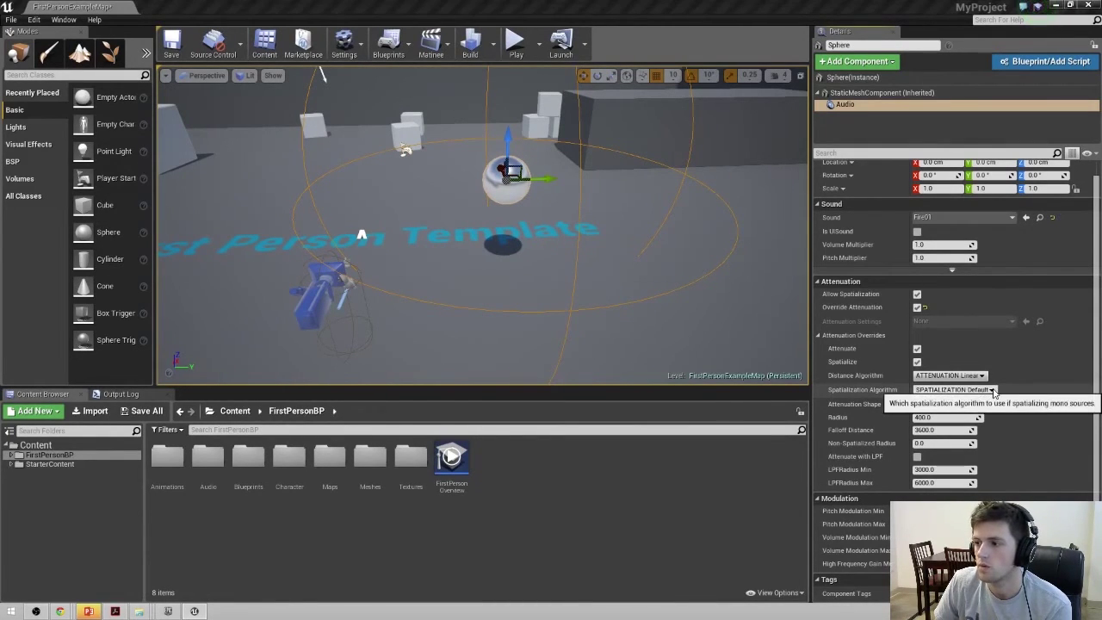
pyautogui.click(991, 392)
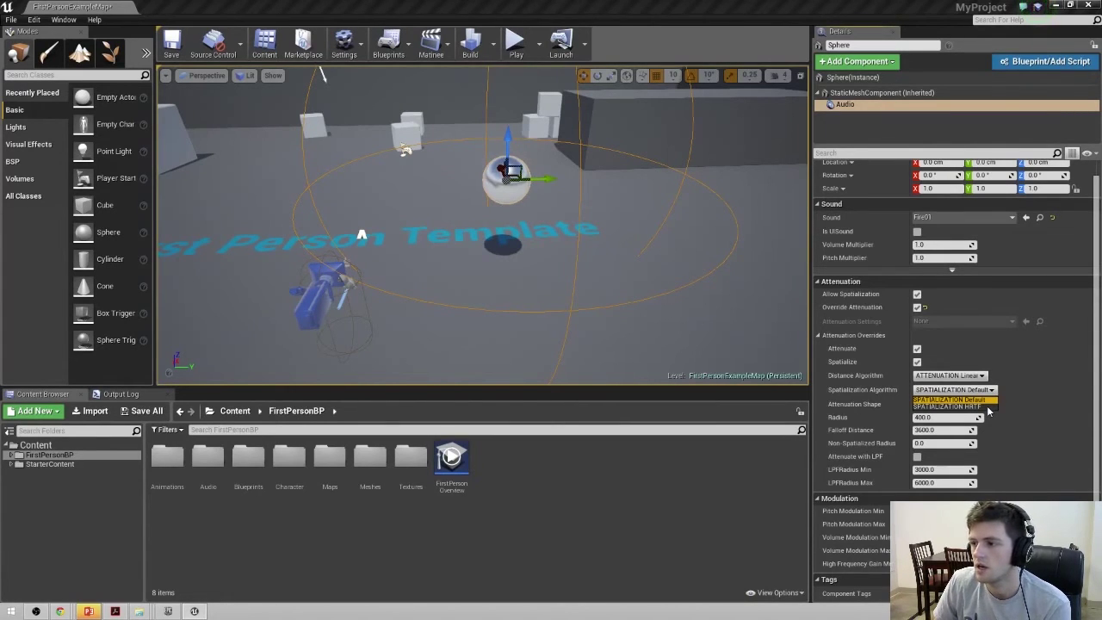
pyautogui.click(988, 410)
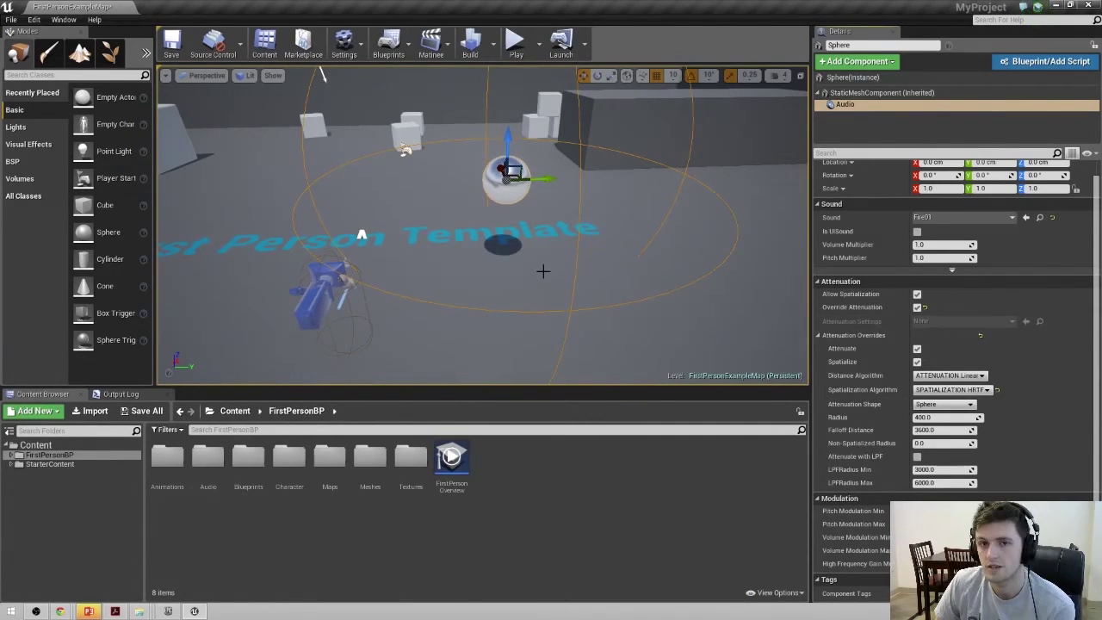
# - Play the level to listen to the sphere's fire sound with HRTF spatialization, and end the play session
pyautogui.moveTo(524, 273); pyautogui.dragTo(516, 253, button='right')
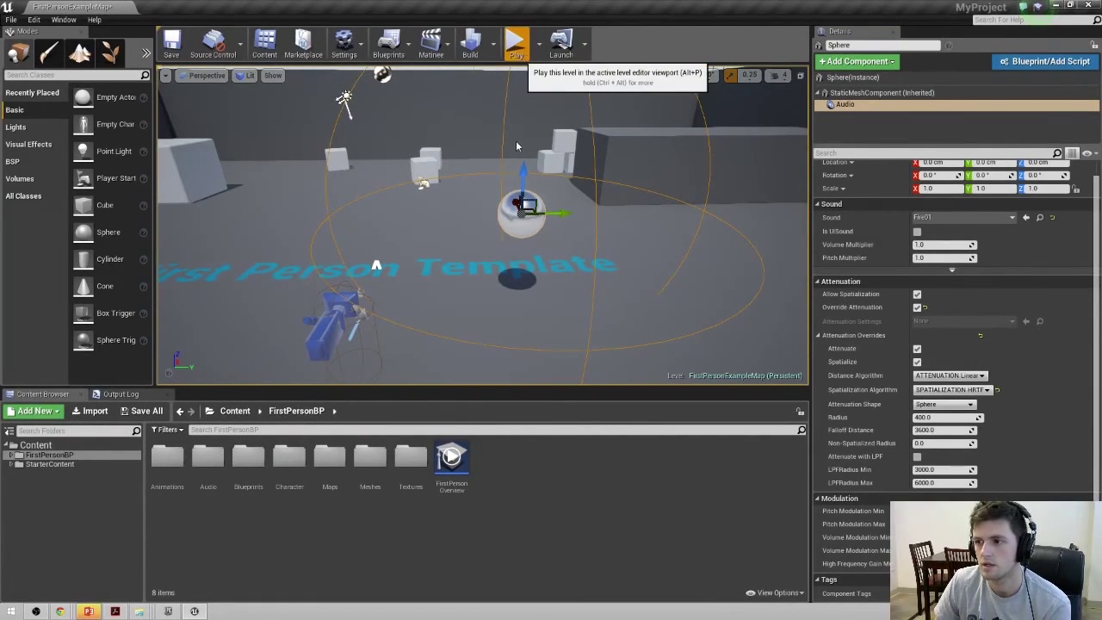
pyautogui.click(515, 45)
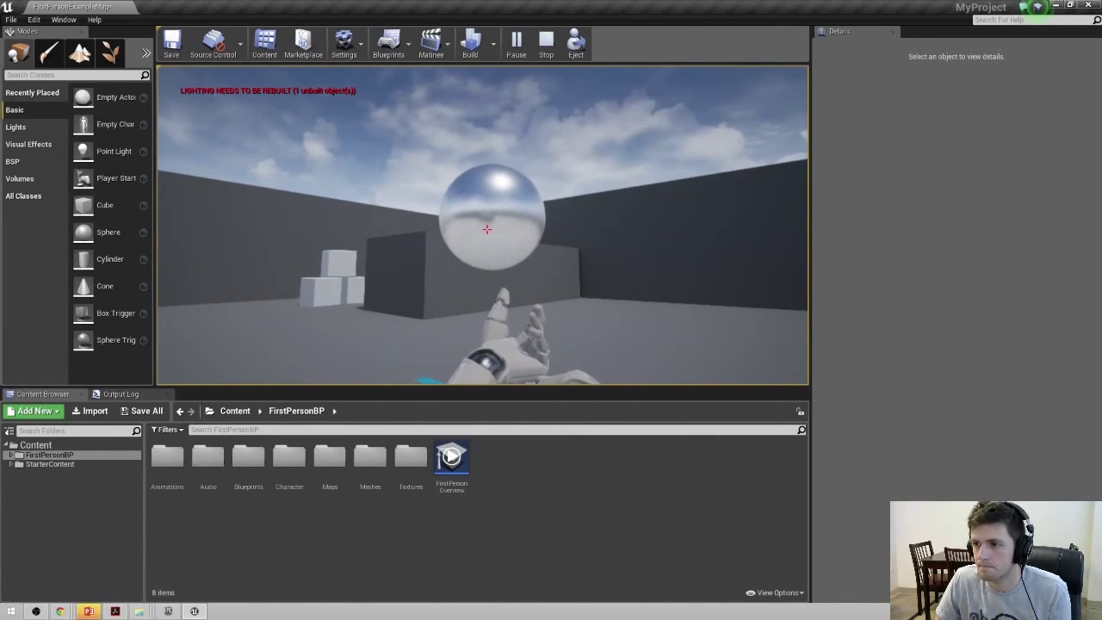
pyautogui.press('Escape')
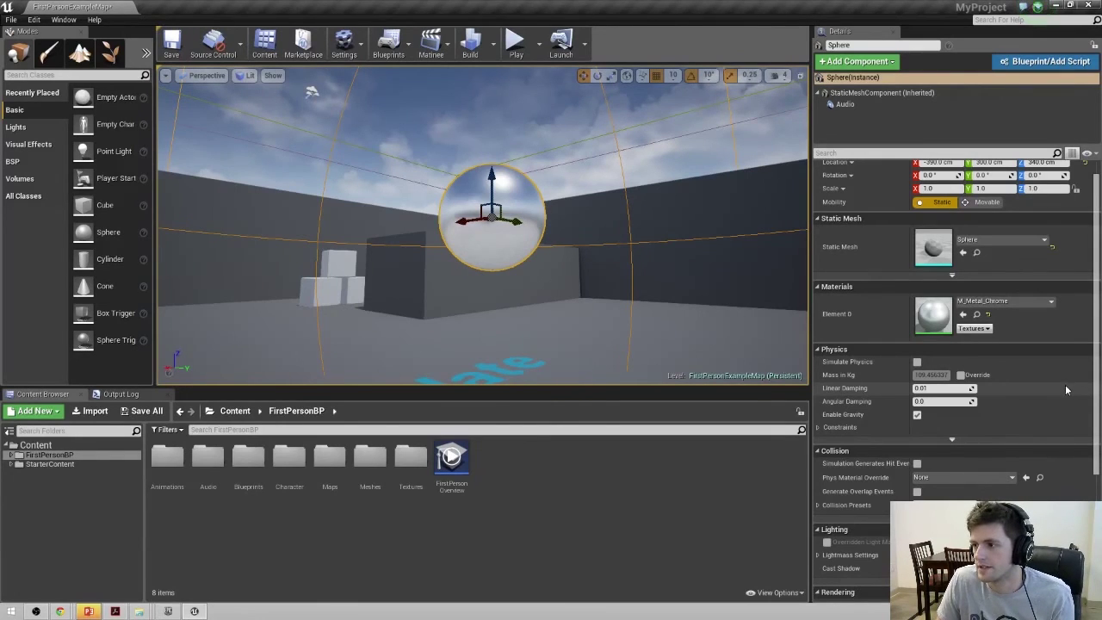
# - Set the spatialization algorithm of the sphere's audio component to SPATIALIZATION Default
pyautogui.scroll(-5, 1065, 384)
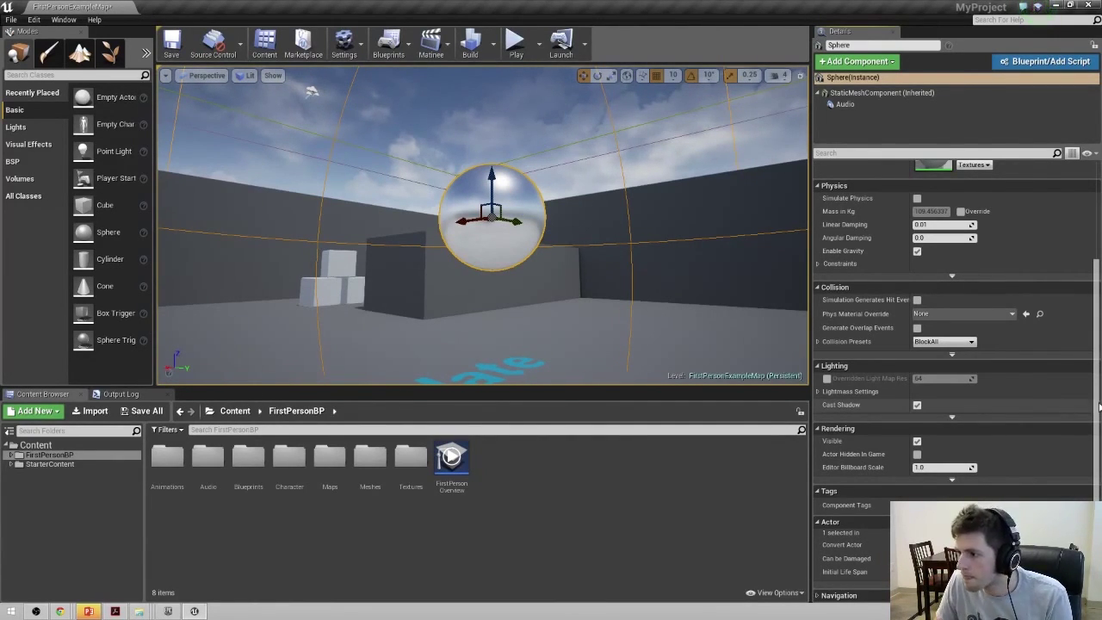
pyautogui.scroll(5, 1097, 414)
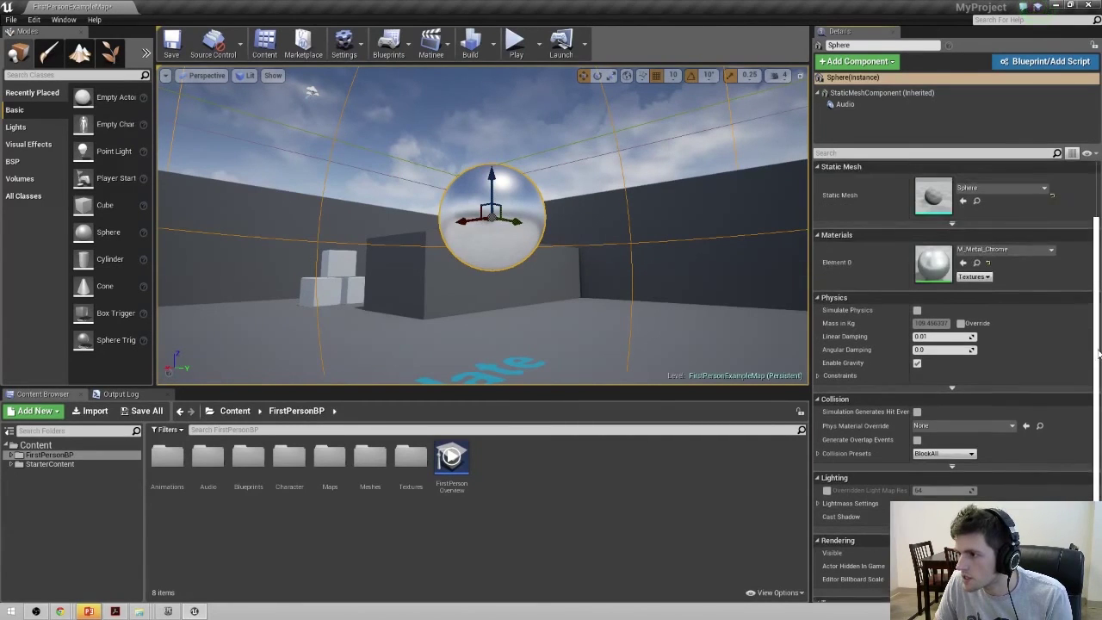
pyautogui.click(889, 105)
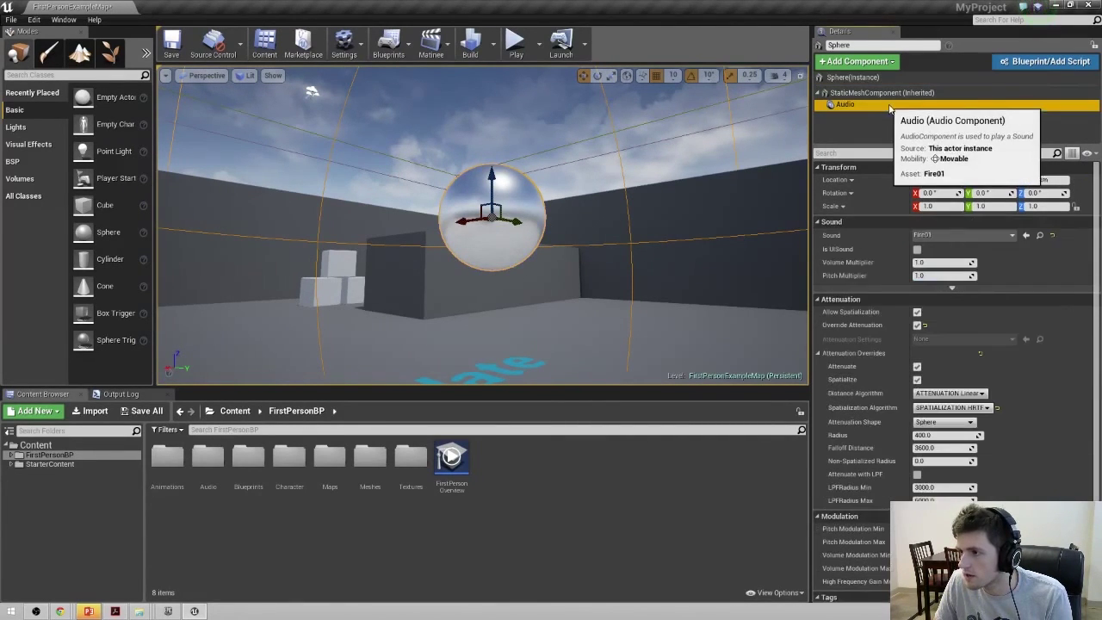
pyautogui.click(986, 408)
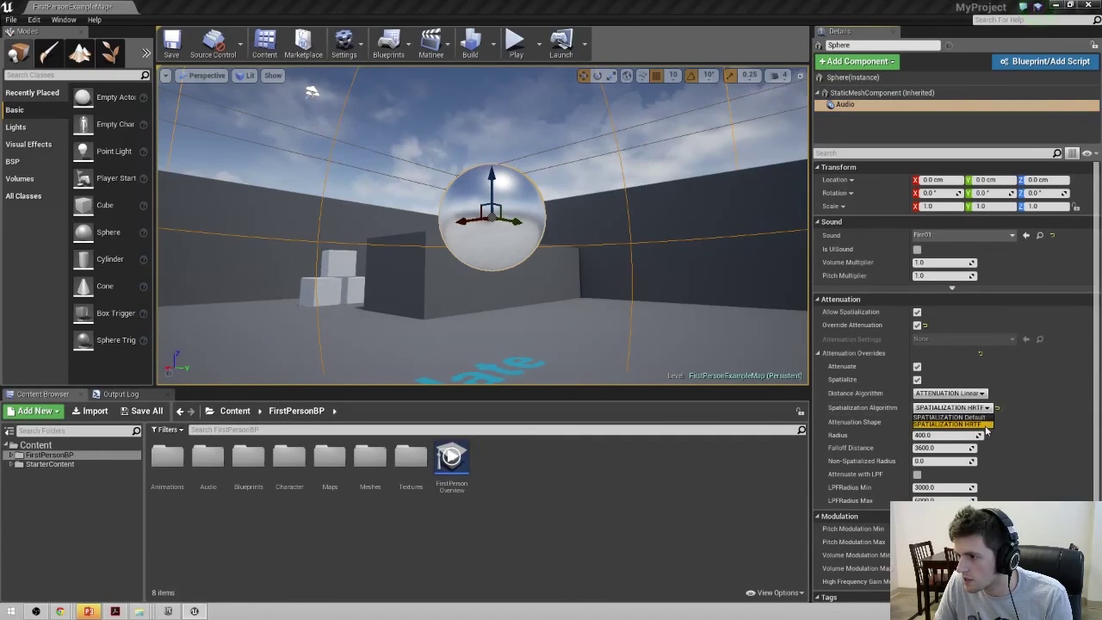
pyautogui.click(947, 419)
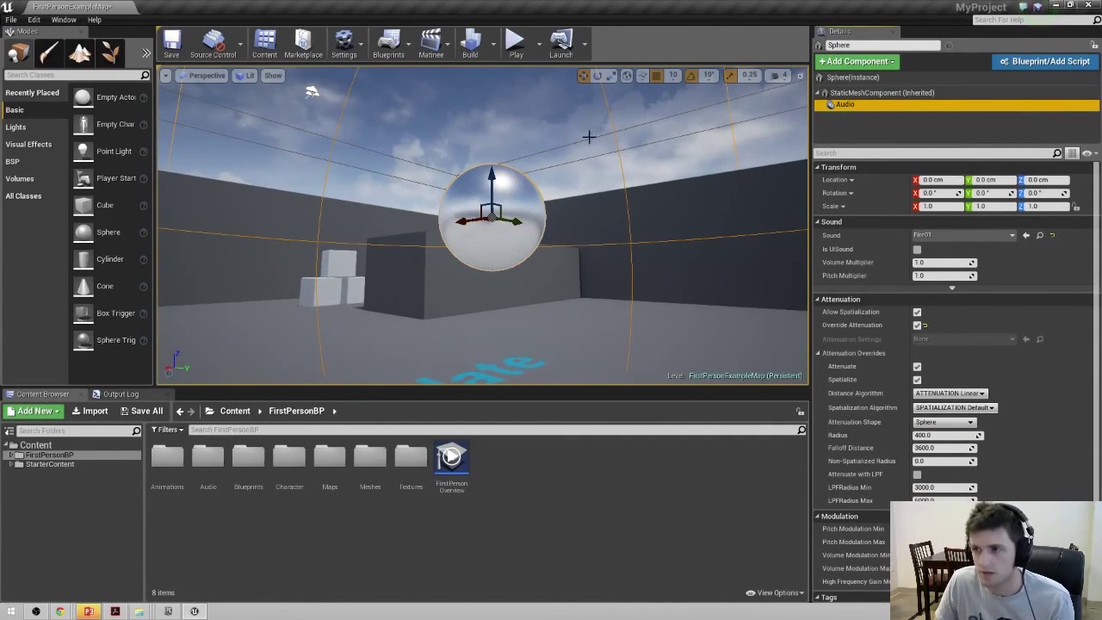
# - Play the level again to hear the fire sound with default spatialization for comparison, and end the play session
pyautogui.click(516, 50)
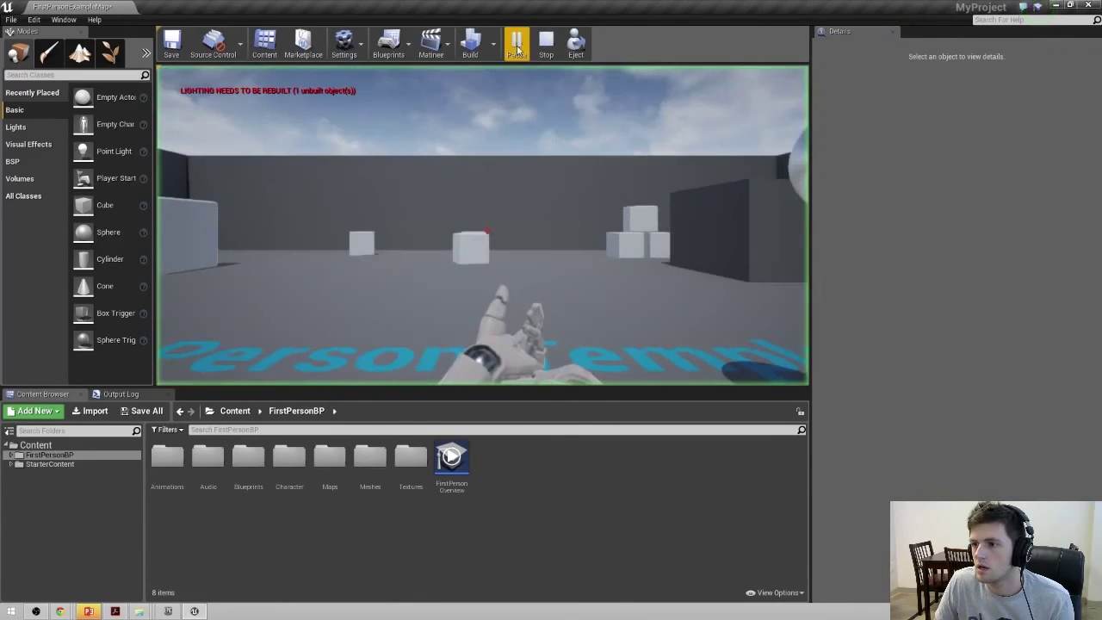
pyautogui.click(508, 198)
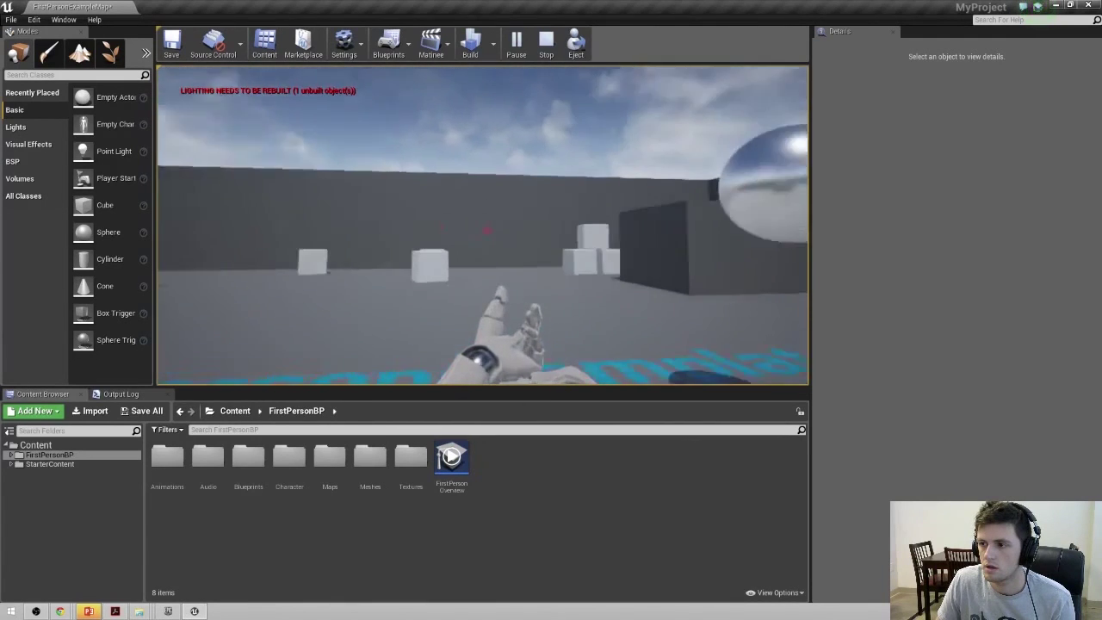
pyautogui.press('Escape')
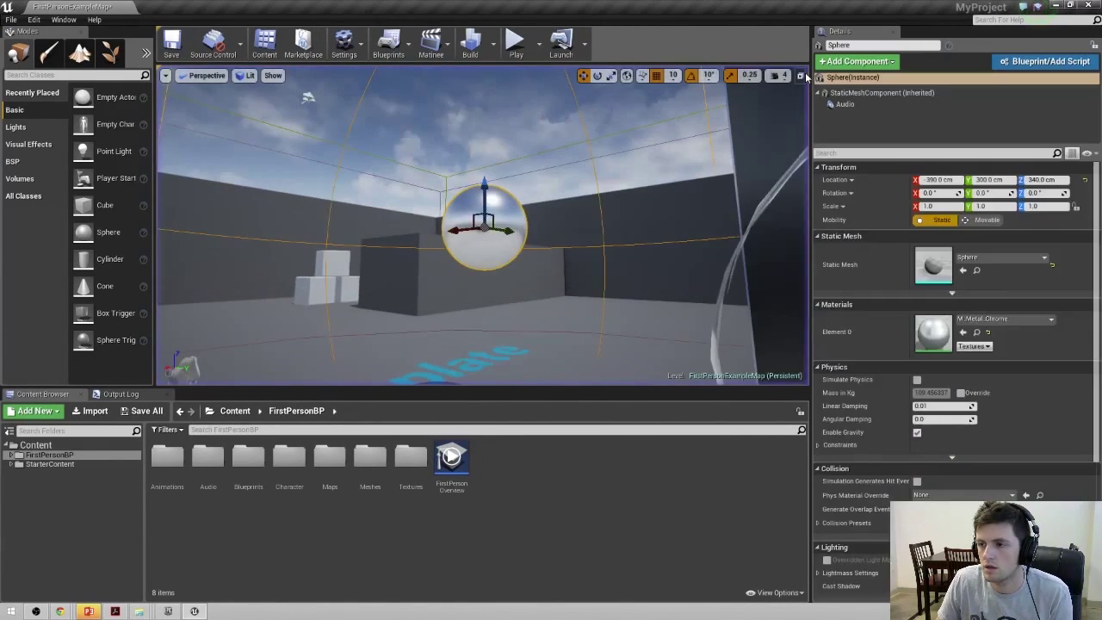